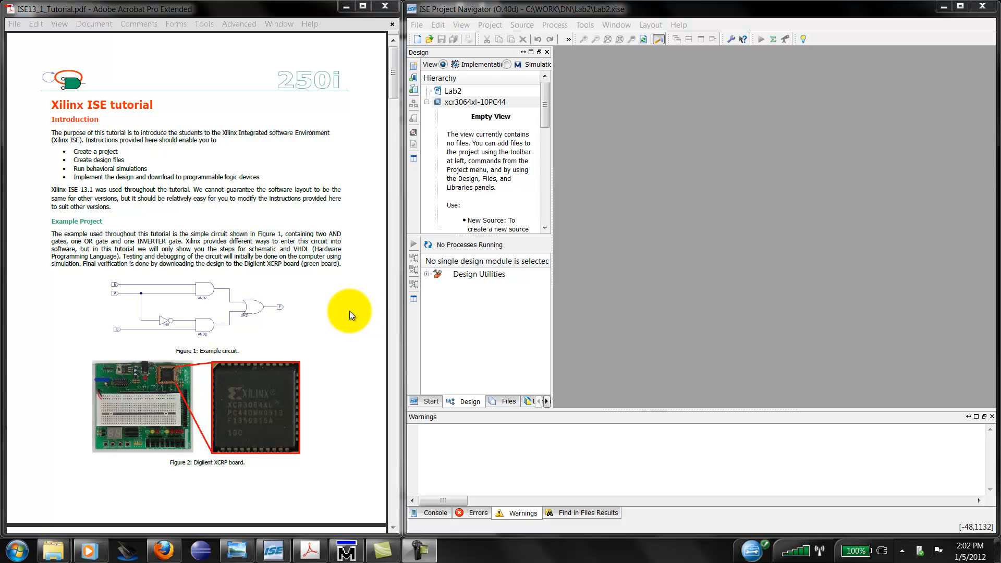
Step: Create a new Schematic source named task1 in C:\WORK\DN\Lab2 and add it to the Lab2 project
{"action": "left_click", "coordinate": [336, 307]}
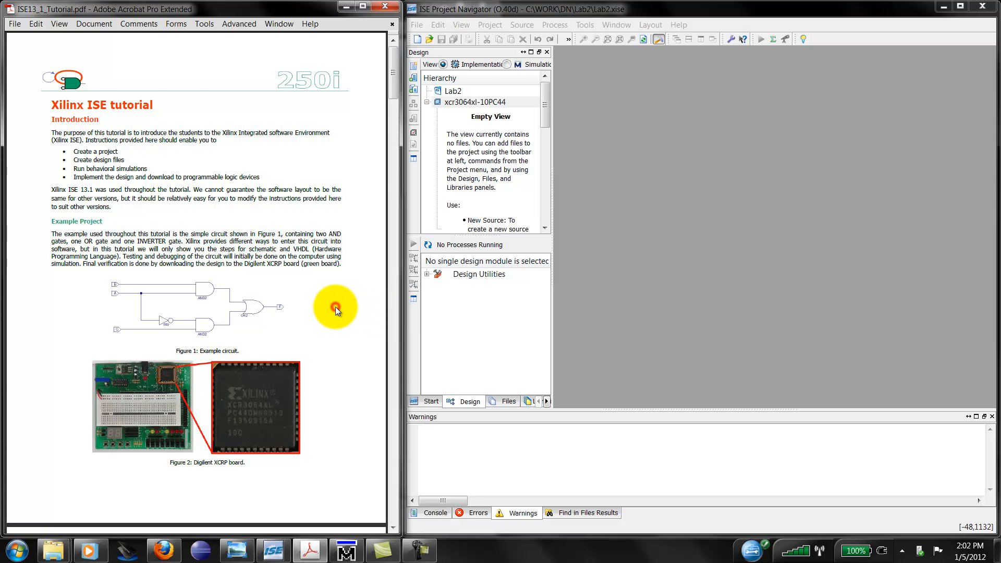
{"action": "scroll", "coordinate": [336, 306], "scroll_direction": "down", "scroll_amount": 10}
{"action": "left_click", "coordinate": [470, 281]}
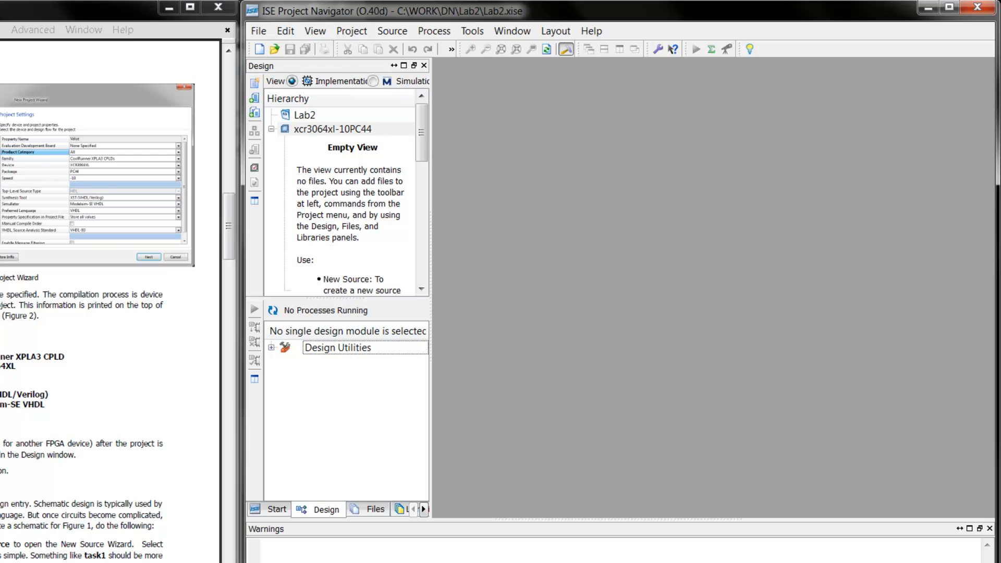
{"action": "key", "text": "alt+Tab"}
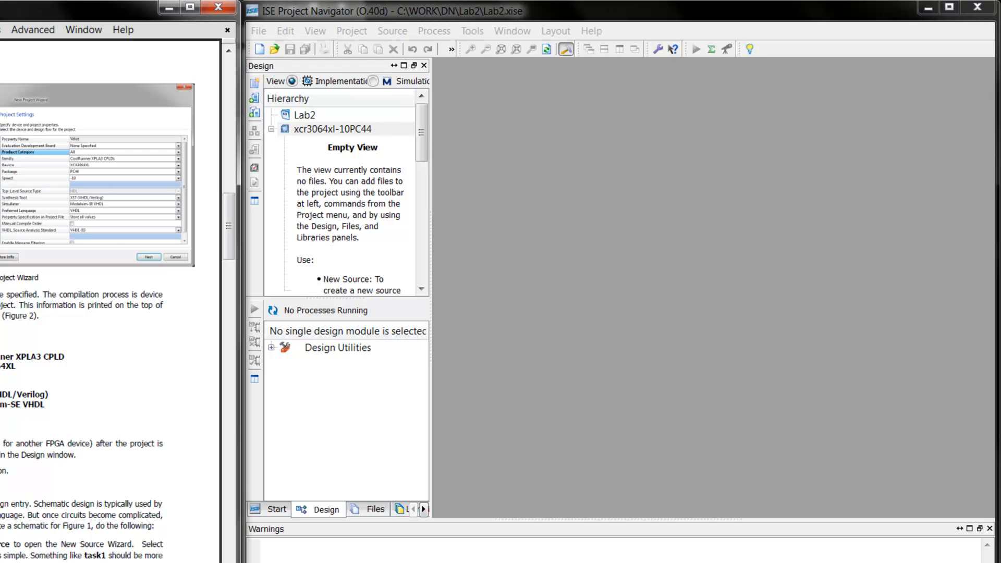
{"action": "left_click", "coordinate": [360, 35]}
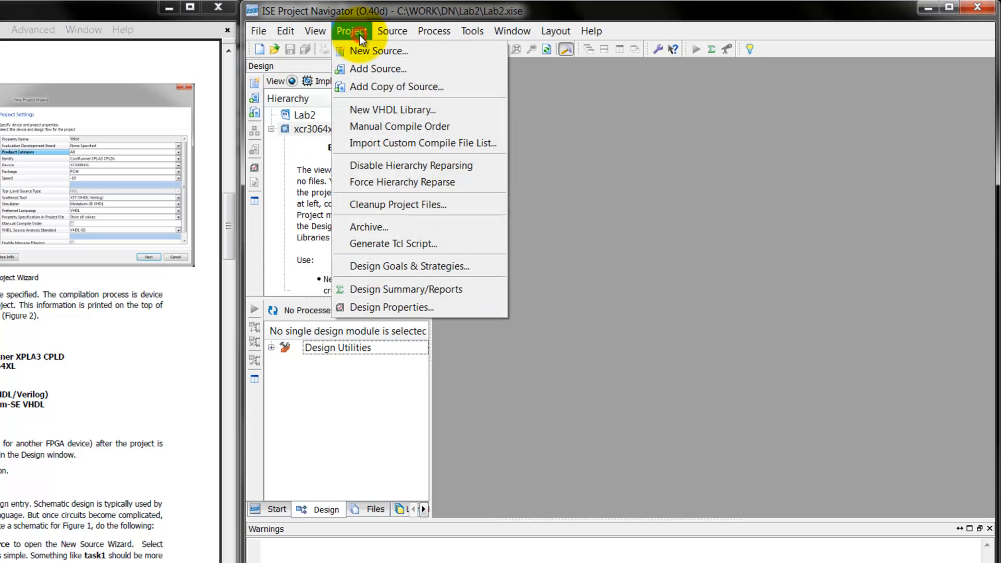
{"action": "left_click", "coordinate": [364, 52]}
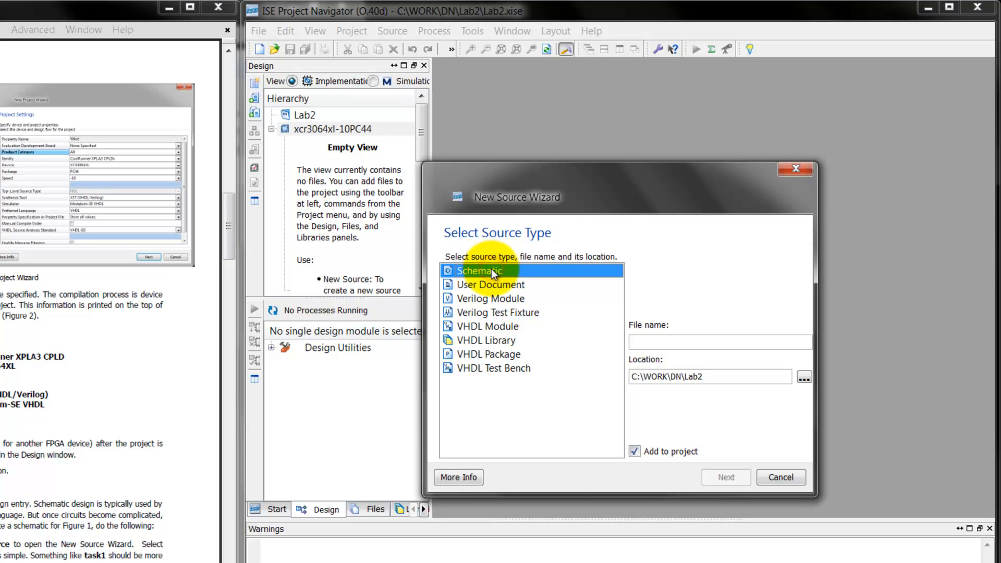
{"action": "left_click", "coordinate": [645, 343]}
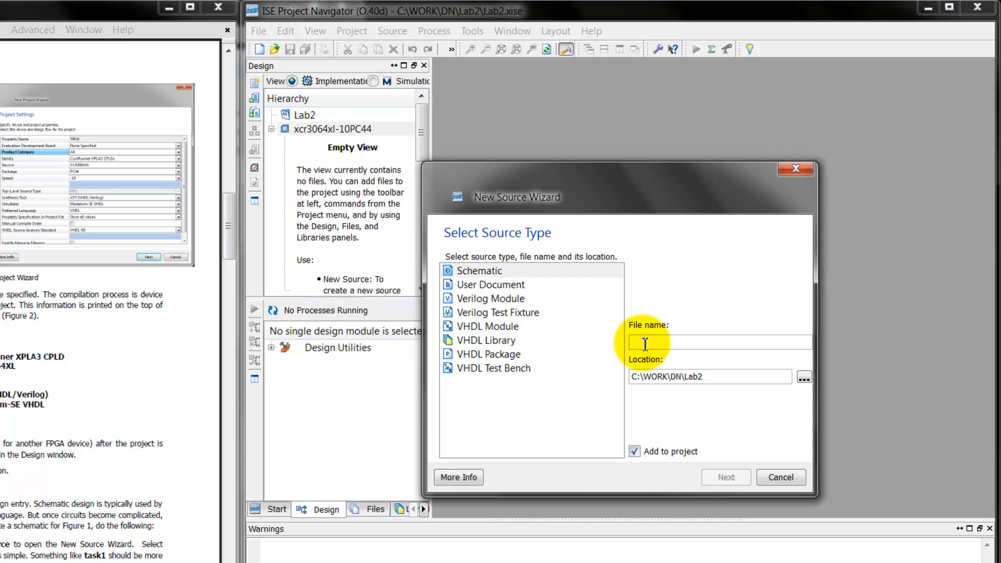
{"action": "type", "text": "task1"}
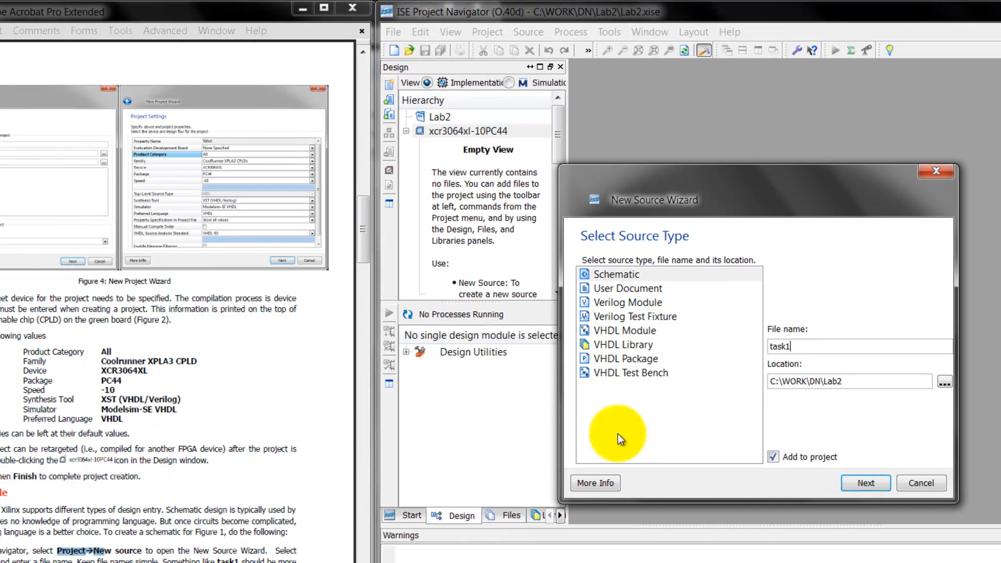
{"action": "left_click", "coordinate": [157, 553]}
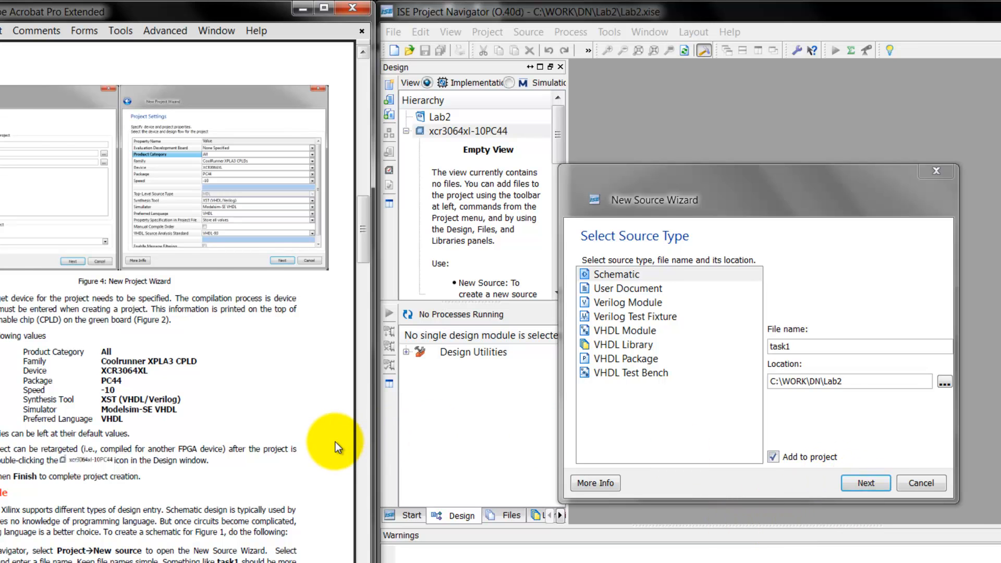
{"action": "scroll", "coordinate": [326, 442], "scroll_direction": "down", "scroll_amount": 10}
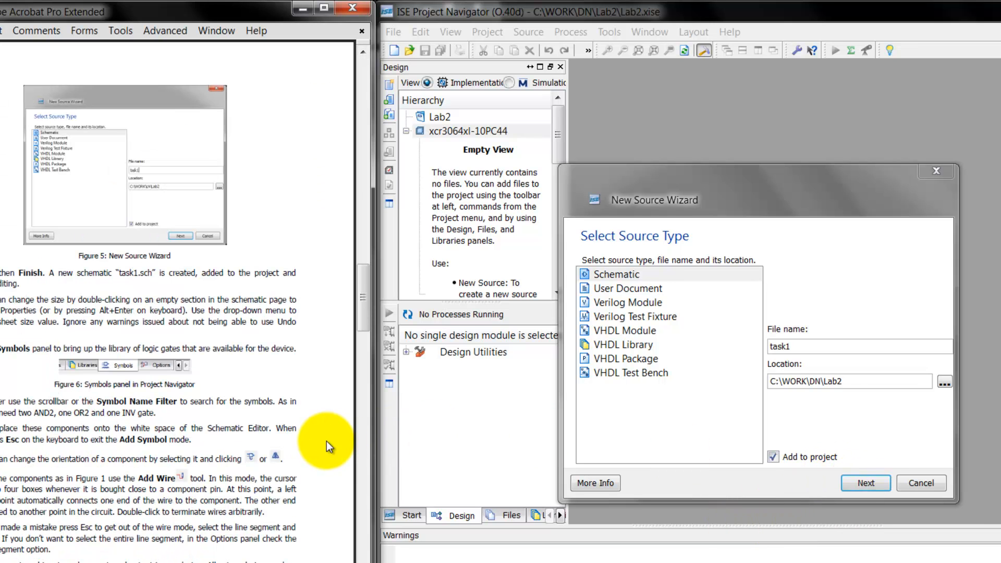
{"action": "left_click", "coordinate": [858, 484]}
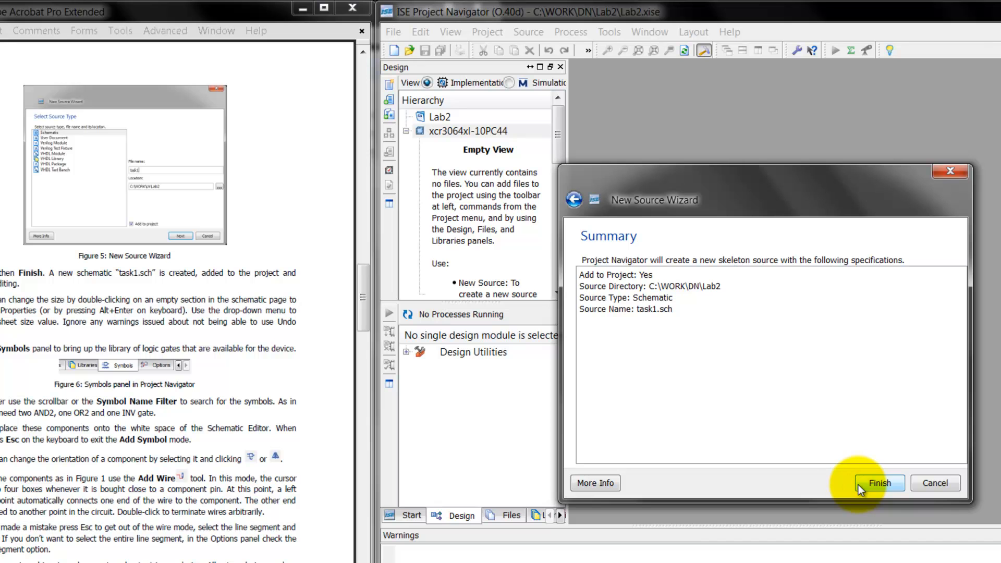
{"action": "left_click", "coordinate": [859, 484]}
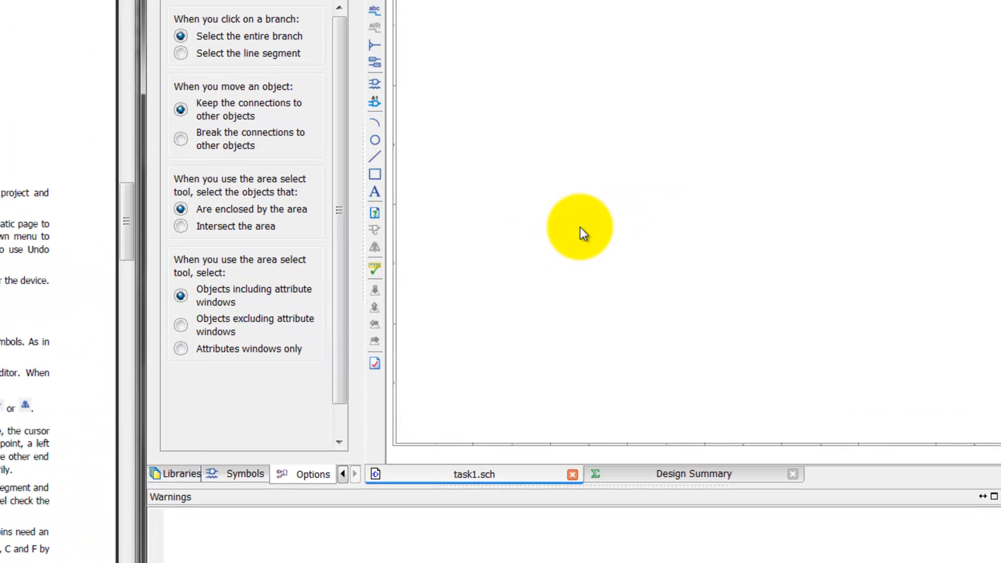
Step: Check the available sheet sizes in the task1 schematic's properties and keep C = 22 x 17 in
{"action": "double_click", "coordinate": [755, 303]}
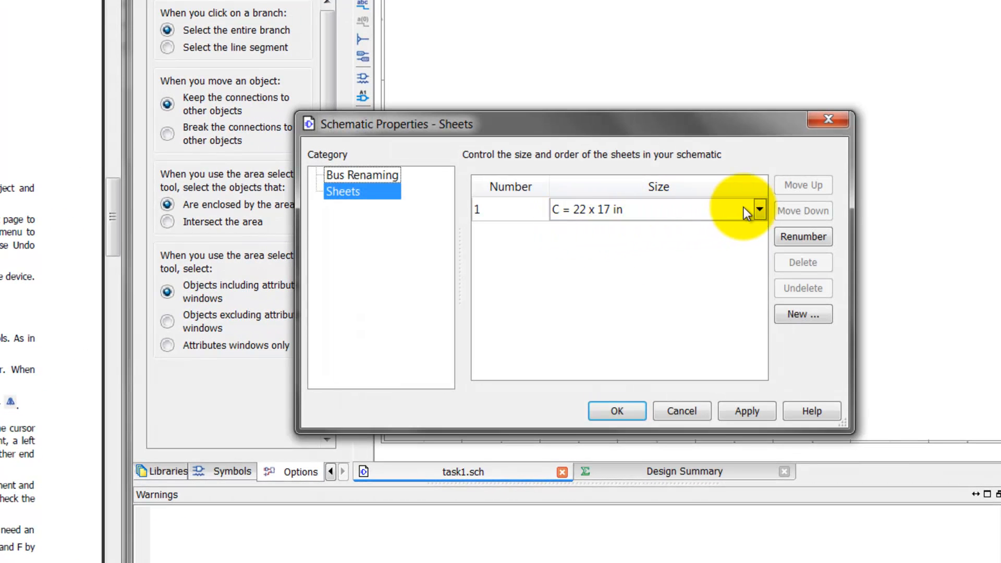
{"action": "left_click", "coordinate": [758, 209]}
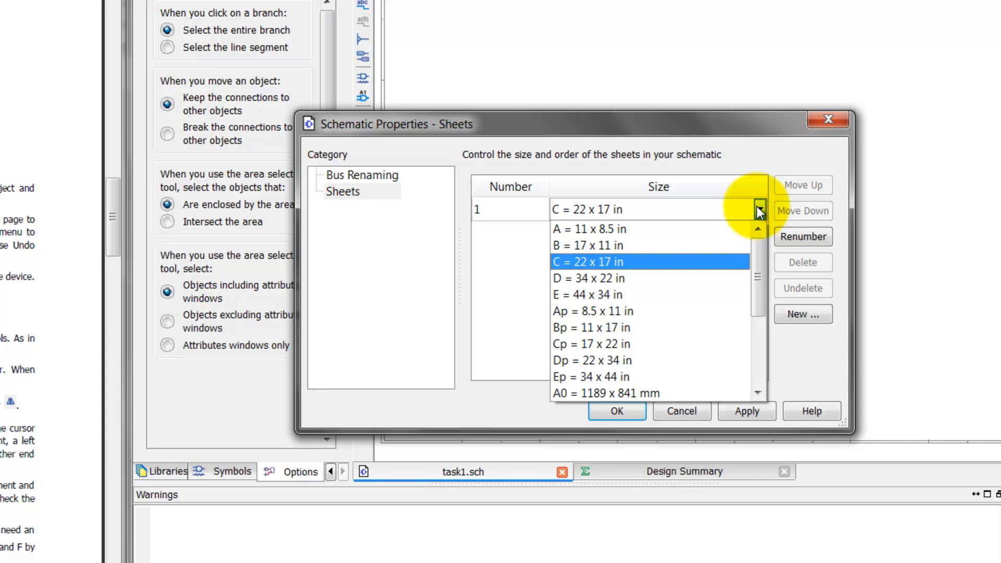
{"action": "left_click", "coordinate": [758, 208]}
{"action": "left_click", "coordinate": [618, 409]}
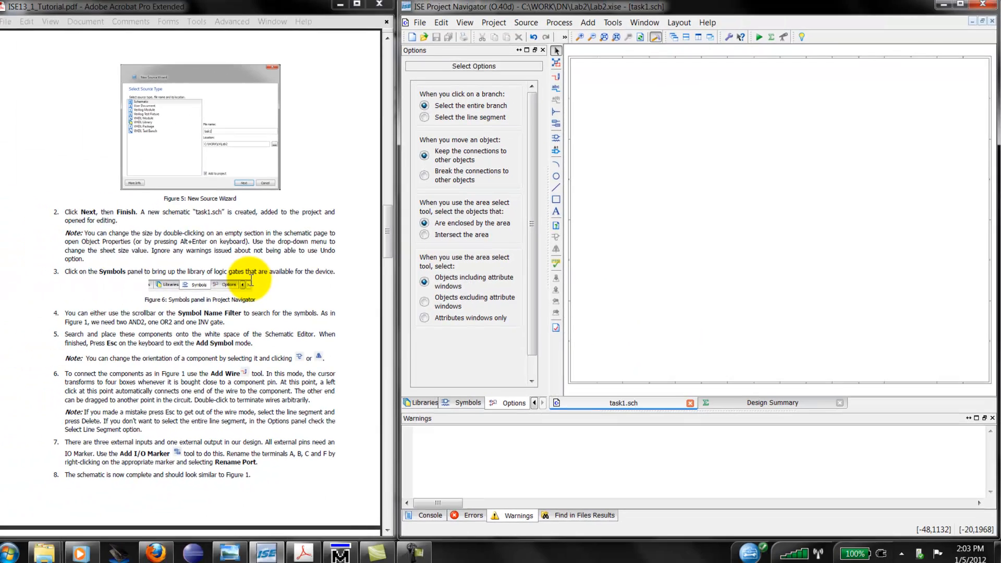
Step: Consult the tutorial's example circuit, find the and2 symbol and place two AND2 gates one above the other on the task1 sheet
{"action": "scroll", "coordinate": [258, 279], "scroll_direction": "up", "scroll_amount": 15}
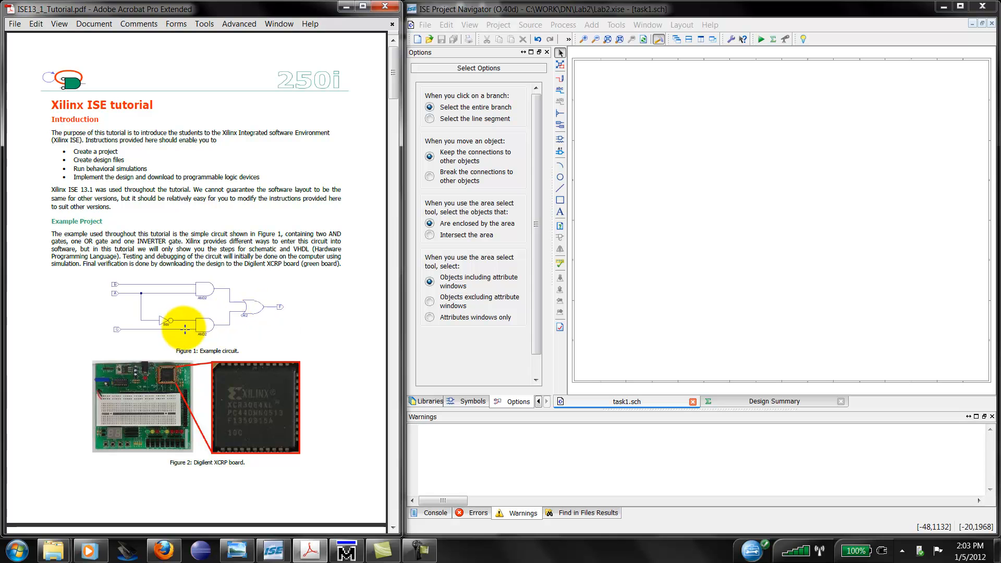
{"action": "scroll", "coordinate": [157, 325], "scroll_direction": "down", "scroll_amount": 10}
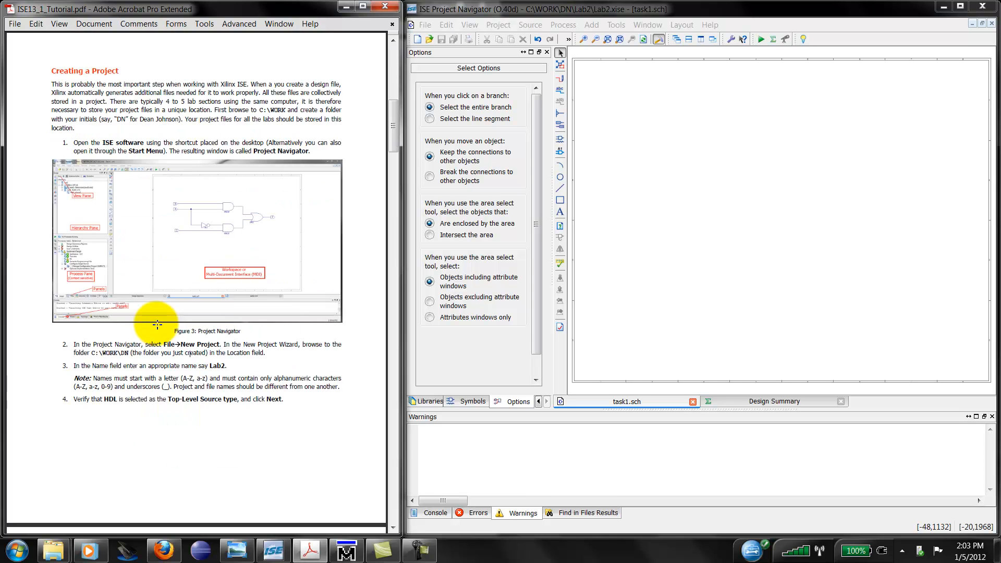
{"action": "scroll", "coordinate": [158, 324], "scroll_direction": "down", "scroll_amount": 8}
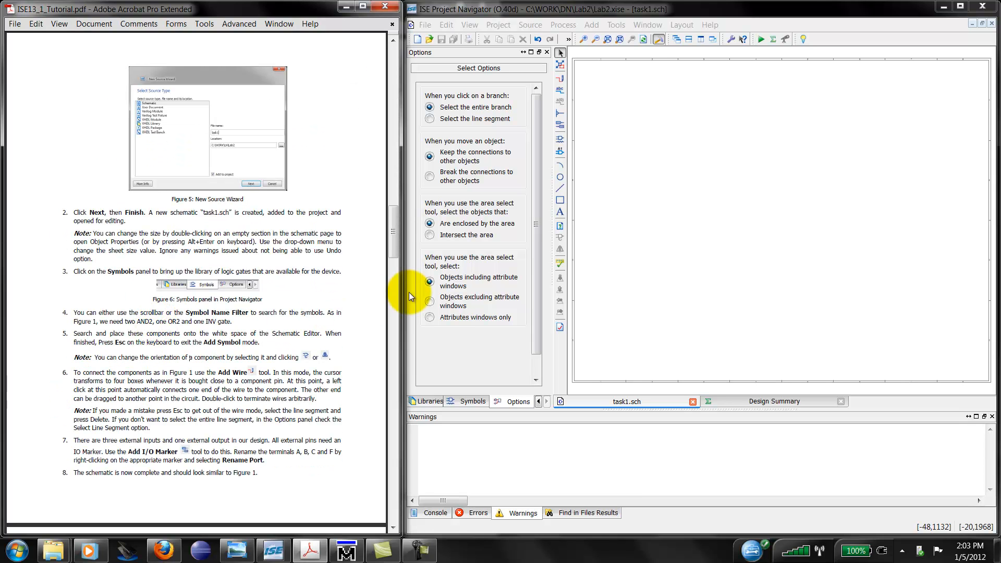
{"action": "left_click", "coordinate": [461, 402]}
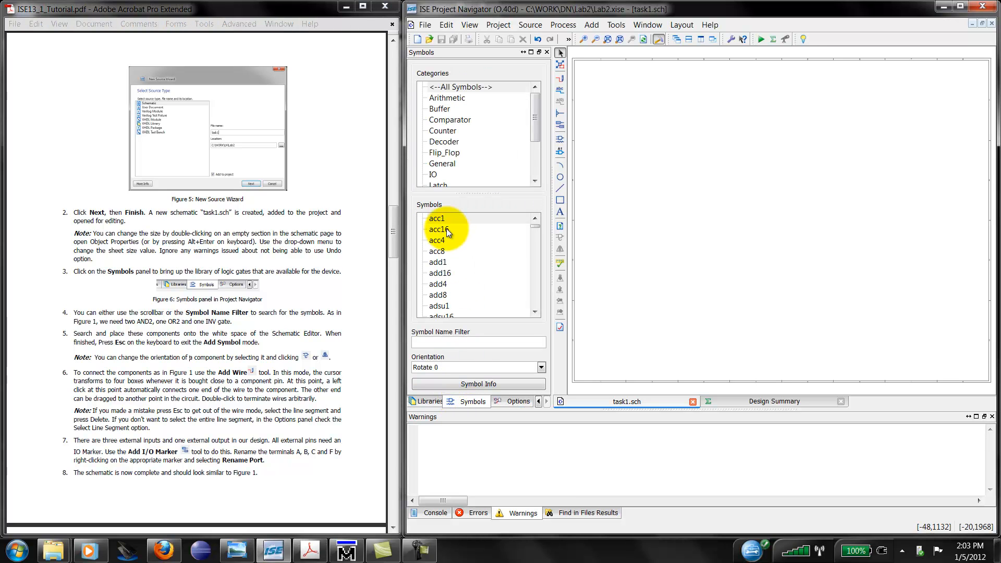
{"action": "scroll", "coordinate": [486, 271], "scroll_direction": "down", "scroll_amount": 2}
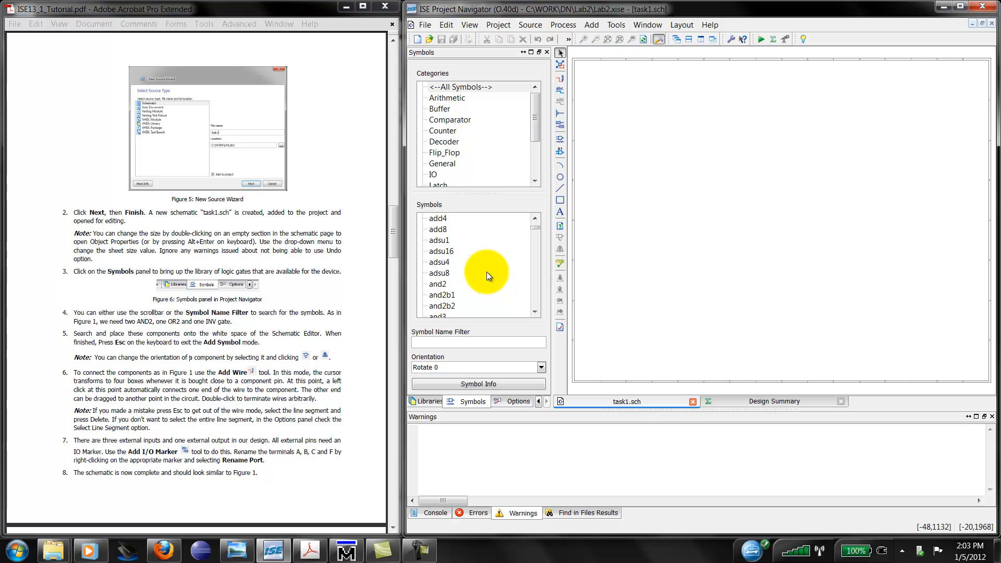
{"action": "scroll", "coordinate": [487, 271], "scroll_direction": "up", "scroll_amount": 1}
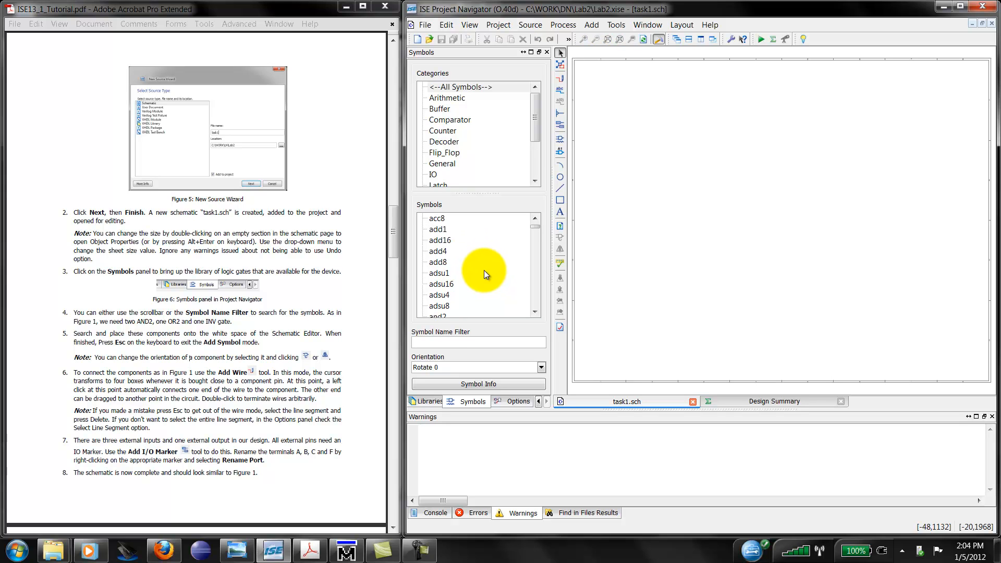
{"action": "left_click", "coordinate": [447, 346]}
{"action": "type", "text": "and2"}
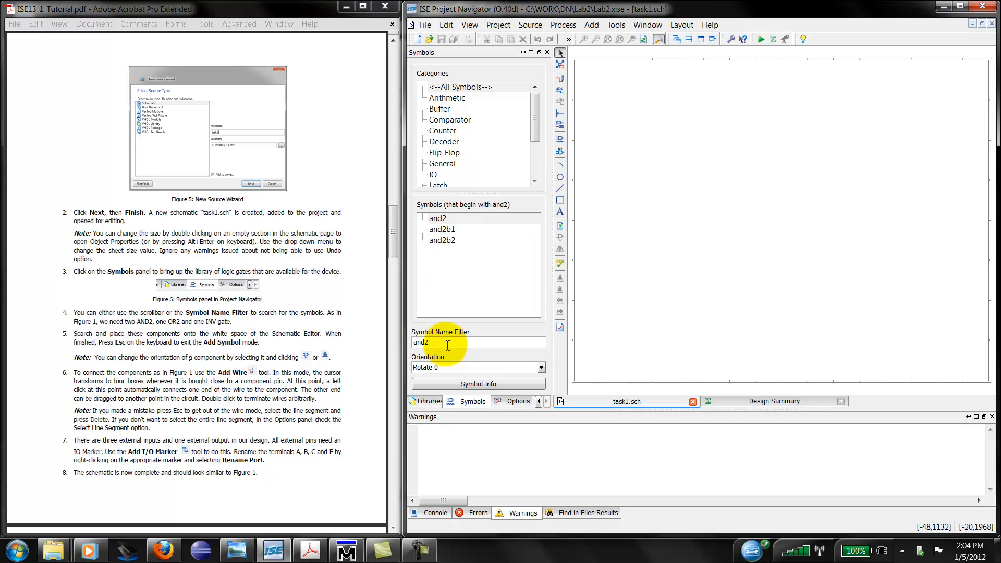
{"action": "left_click", "coordinate": [437, 218]}
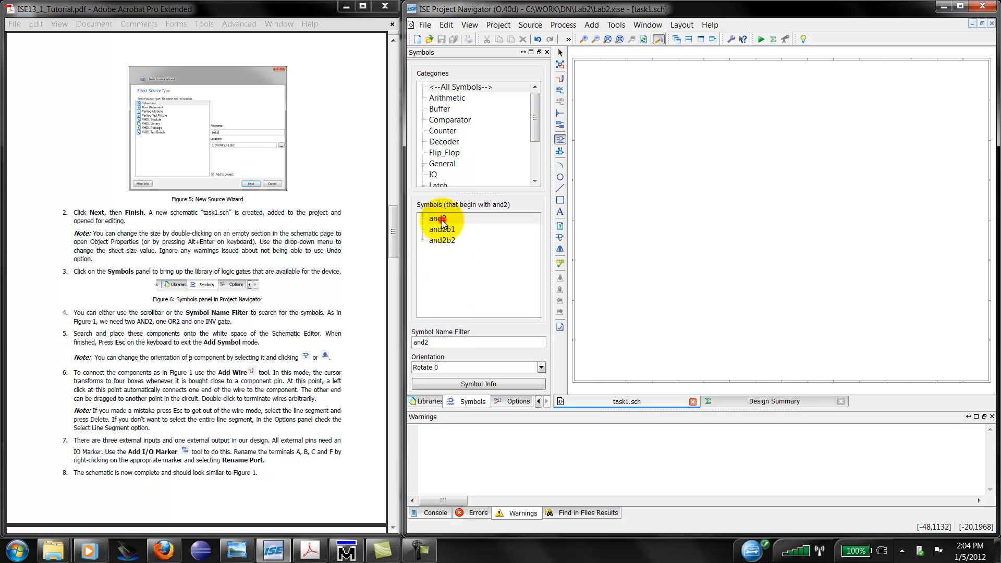
{"action": "left_click", "coordinate": [746, 163]}
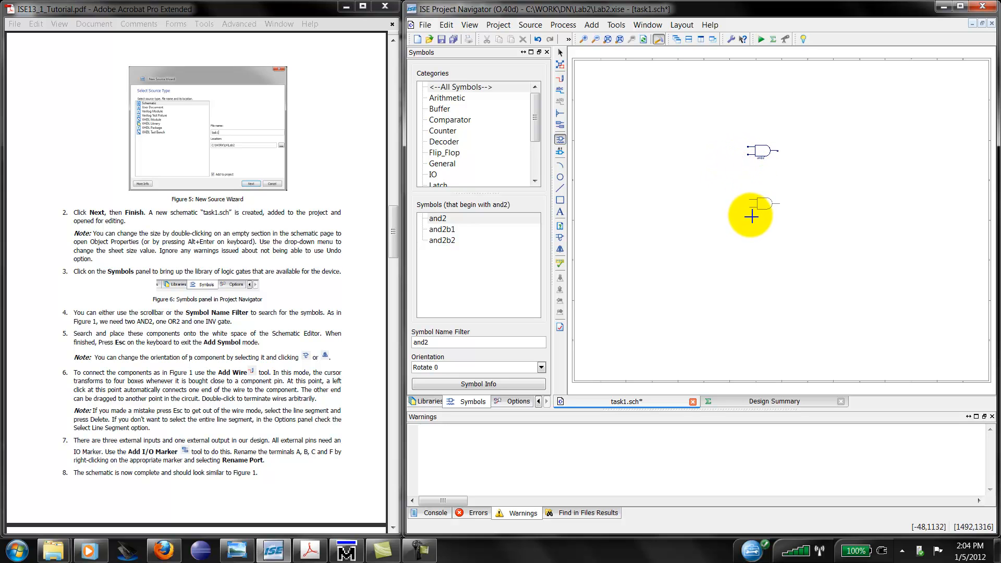
{"action": "left_click", "coordinate": [747, 216]}
Step: Find the or2 symbol and place one OR2 gate to the right of and between the two AND2 gates
{"action": "double_click", "coordinate": [441, 343]}
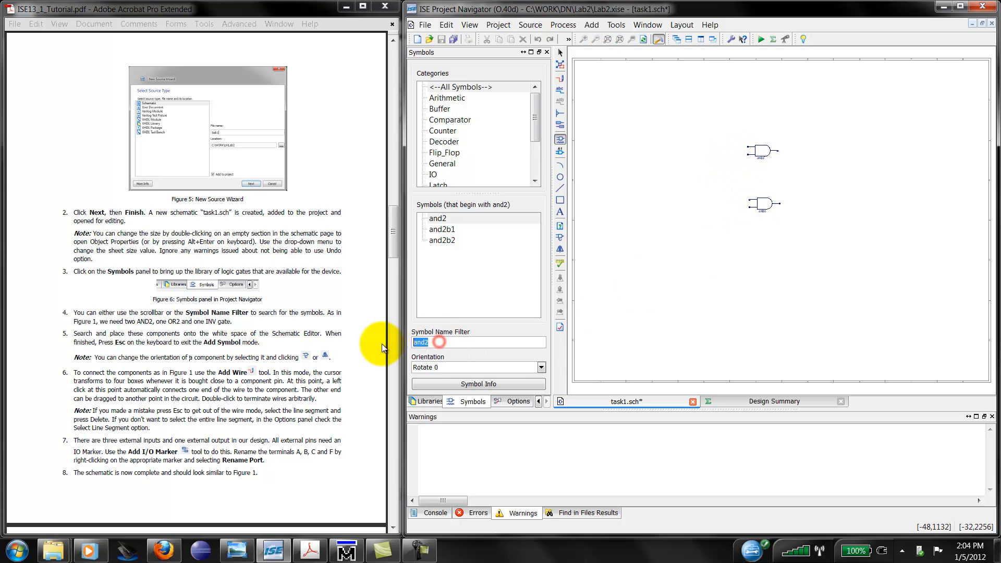
{"action": "type", "text": "or2"}
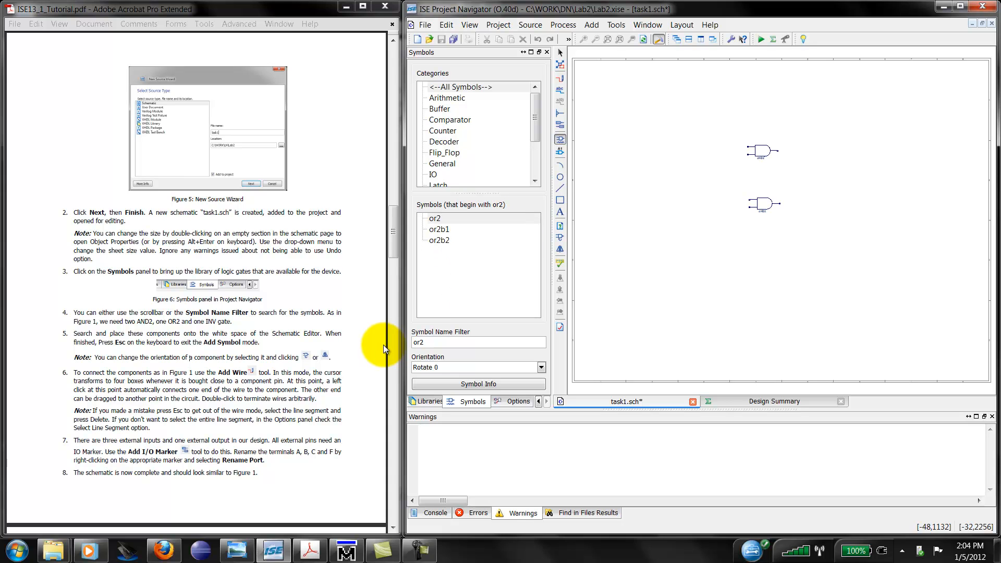
{"action": "left_click", "coordinate": [435, 217]}
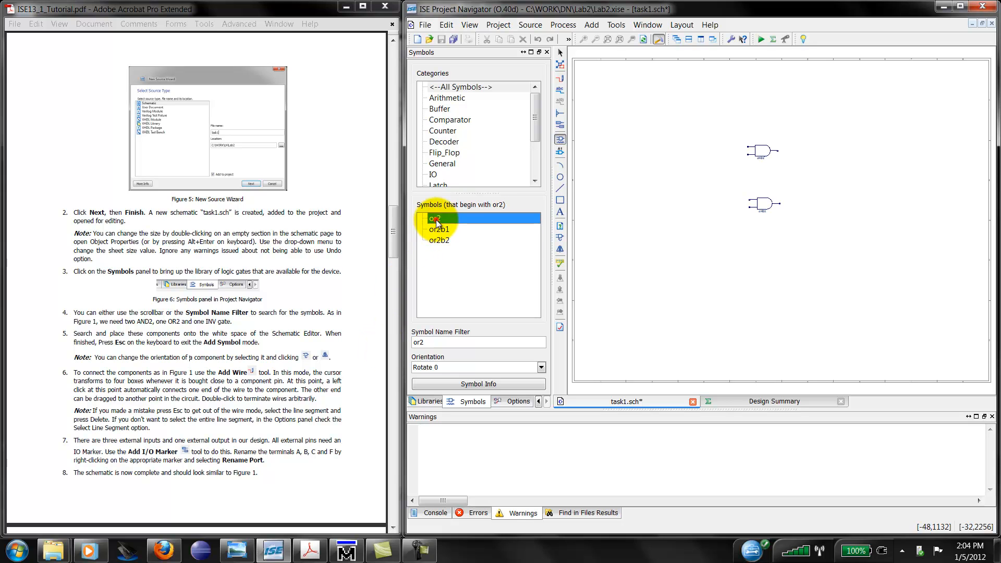
{"action": "left_click", "coordinate": [806, 186]}
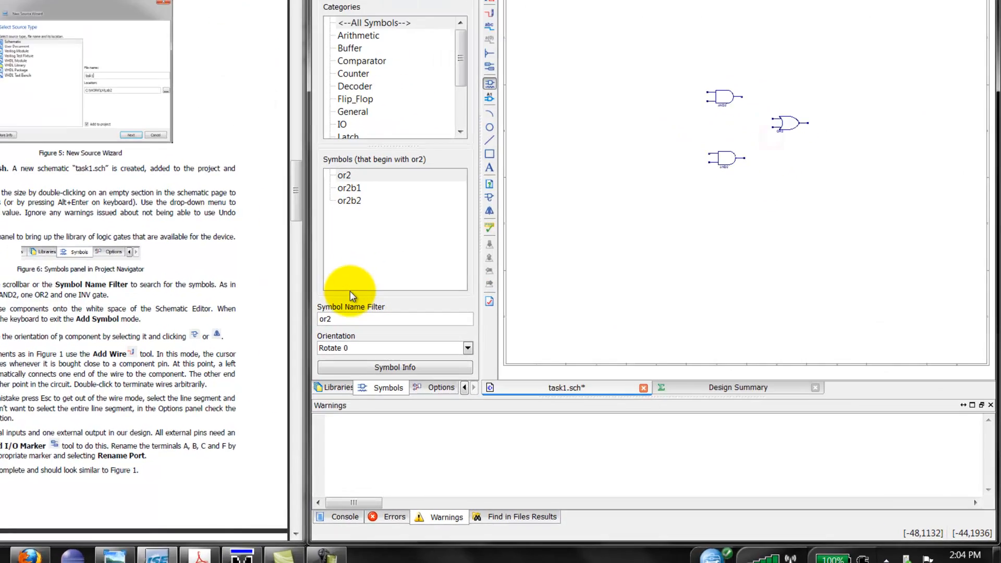
Step: Find the inv symbol, place one inverter to the left of the lower AND2 gate and leave symbol placement
{"action": "double_click", "coordinate": [422, 343]}
{"action": "type", "text": "inv"}
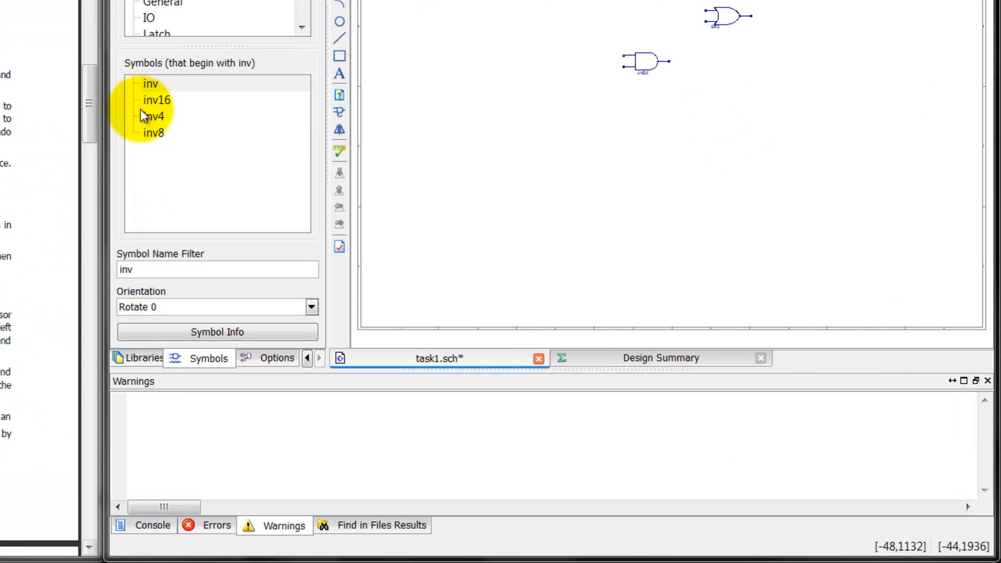
{"action": "left_click", "coordinate": [149, 84]}
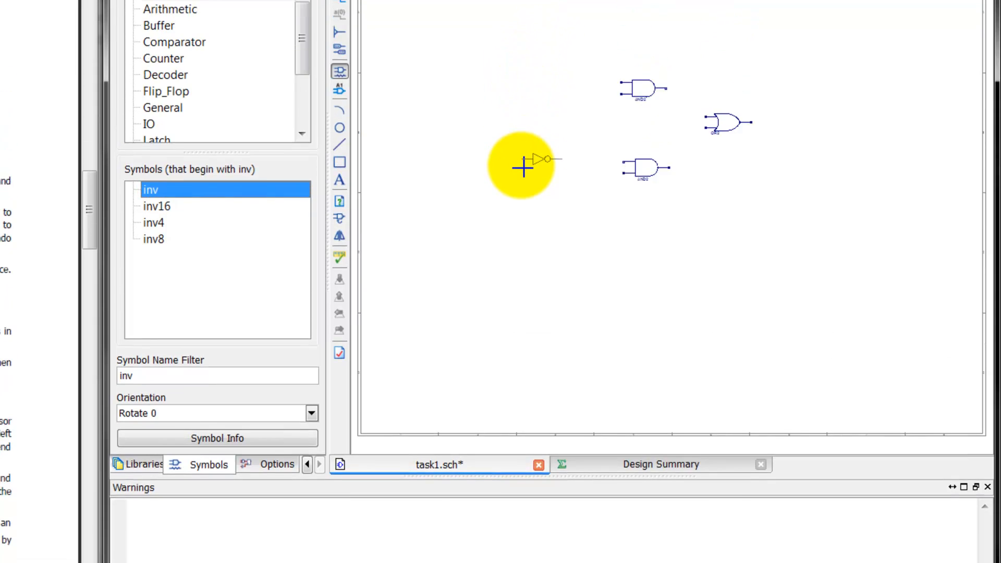
{"action": "left_click", "coordinate": [522, 58]}
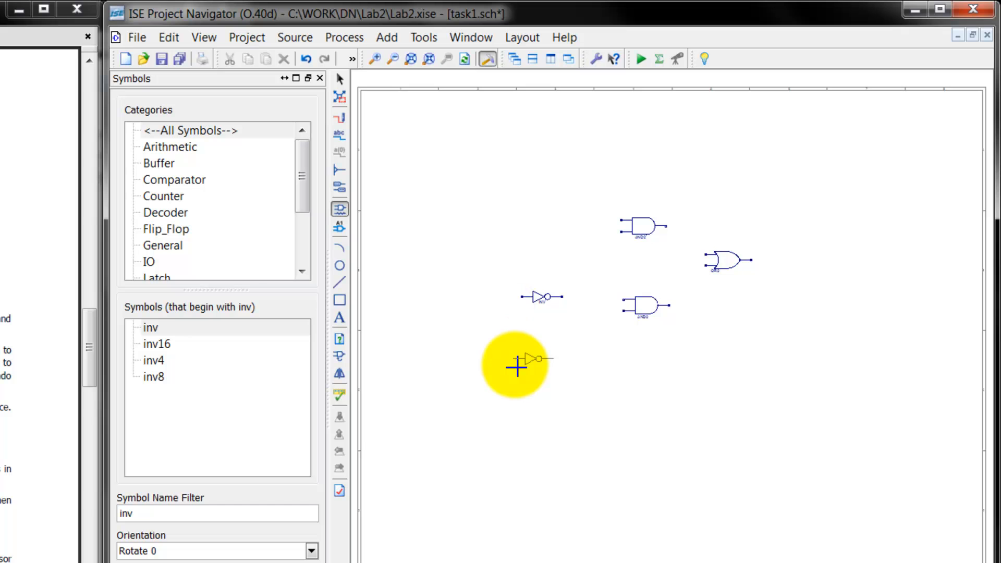
{"action": "key", "text": "Escape"}
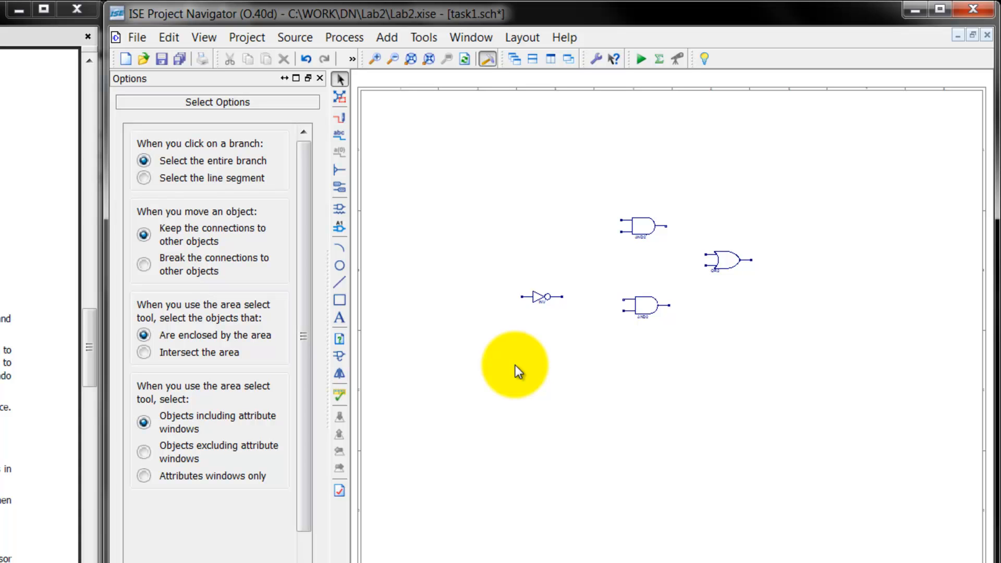
Step: Rotate the inverter four times through a full turn, and mirror it twice back to its original orientation
{"action": "left_click", "coordinate": [542, 302]}
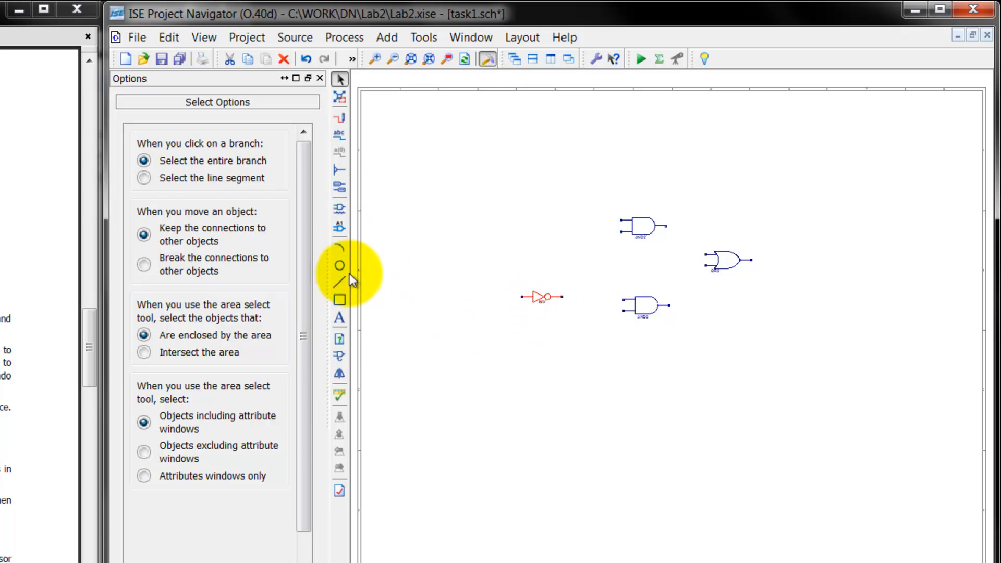
{"action": "left_click", "coordinate": [342, 355]}
{"action": "left_click", "coordinate": [342, 355]}
{"action": "left_click", "coordinate": [342, 355]}
{"action": "left_click", "coordinate": [342, 355]}
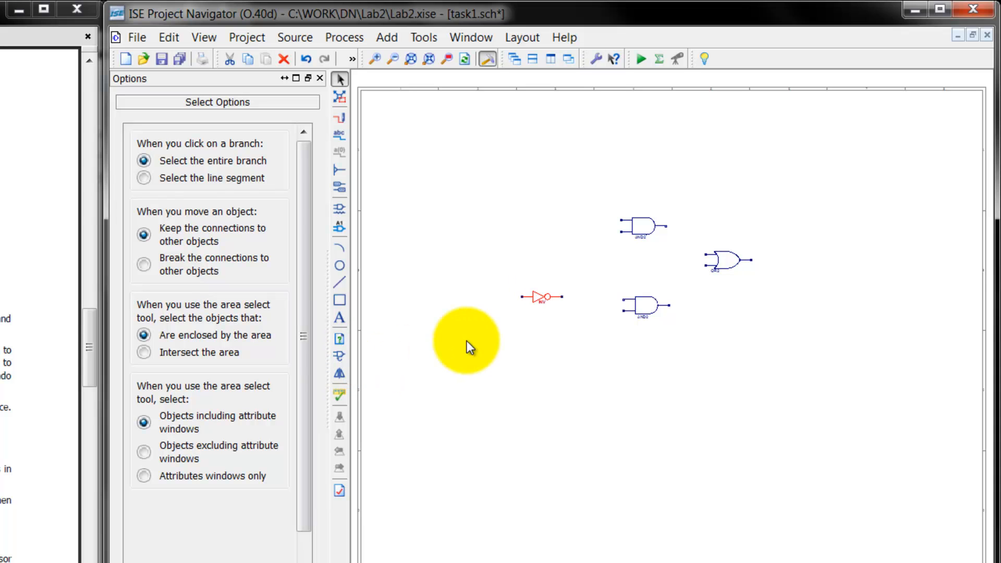
{"action": "left_click", "coordinate": [347, 376]}
{"action": "left_click", "coordinate": [346, 377]}
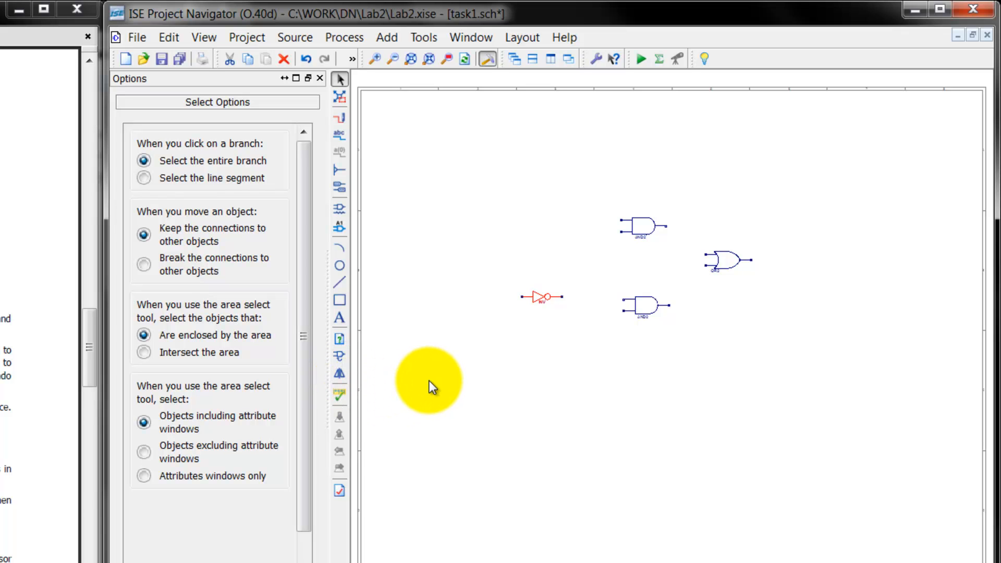
Step: Wire the two AND2 outputs to the OR2 inputs, and the inverter output to the lower AND2's upper input
{"action": "left_click", "coordinate": [342, 120]}
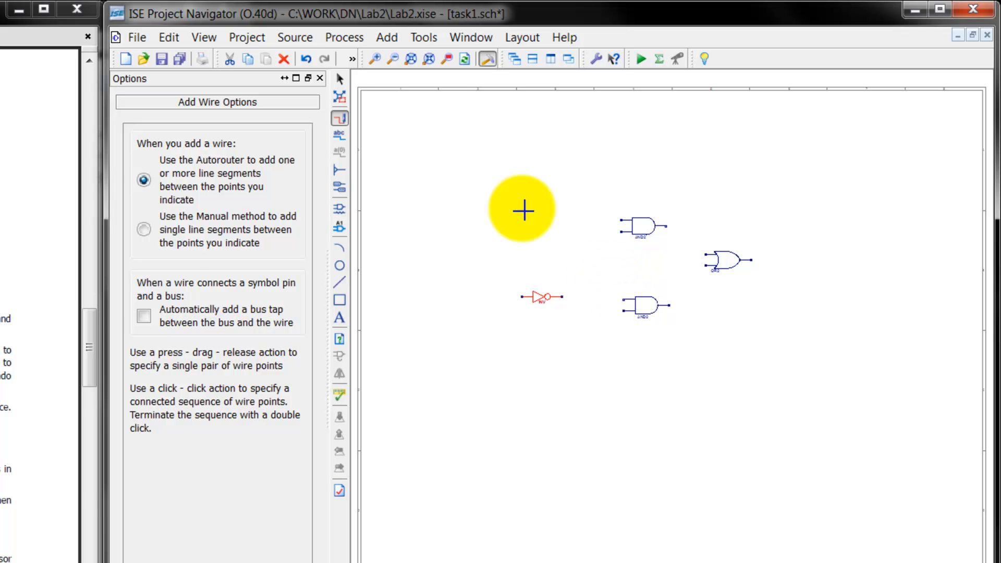
{"action": "left_click", "coordinate": [375, 59]}
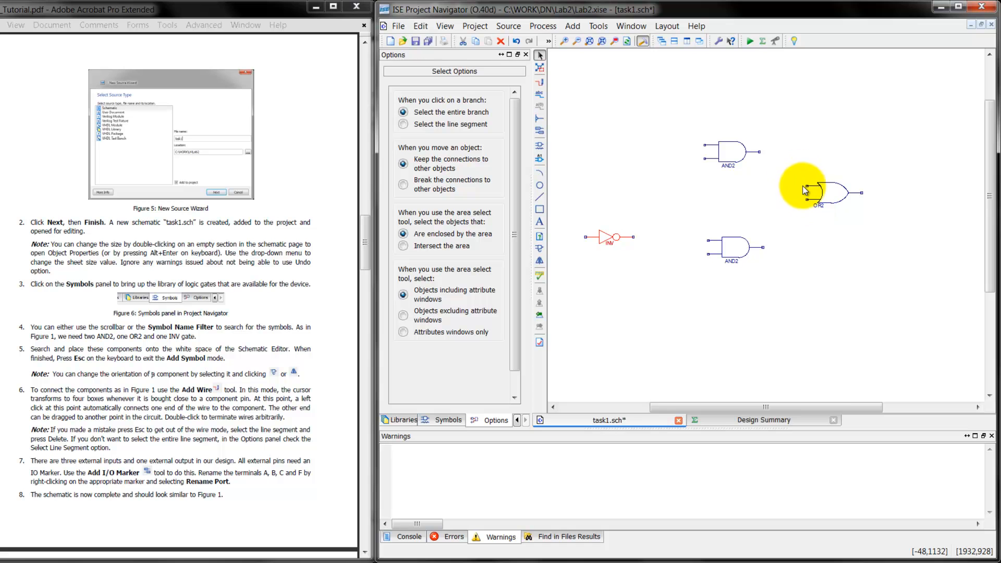
{"action": "left_click", "coordinate": [540, 82]}
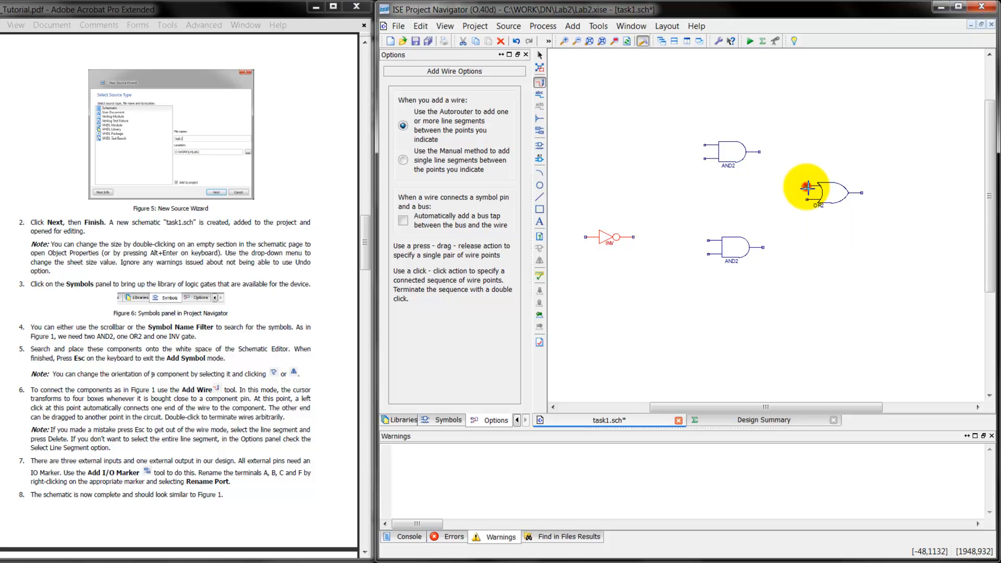
{"action": "left_click_drag", "start_coordinate": [807, 186], "coordinate": [761, 154]}
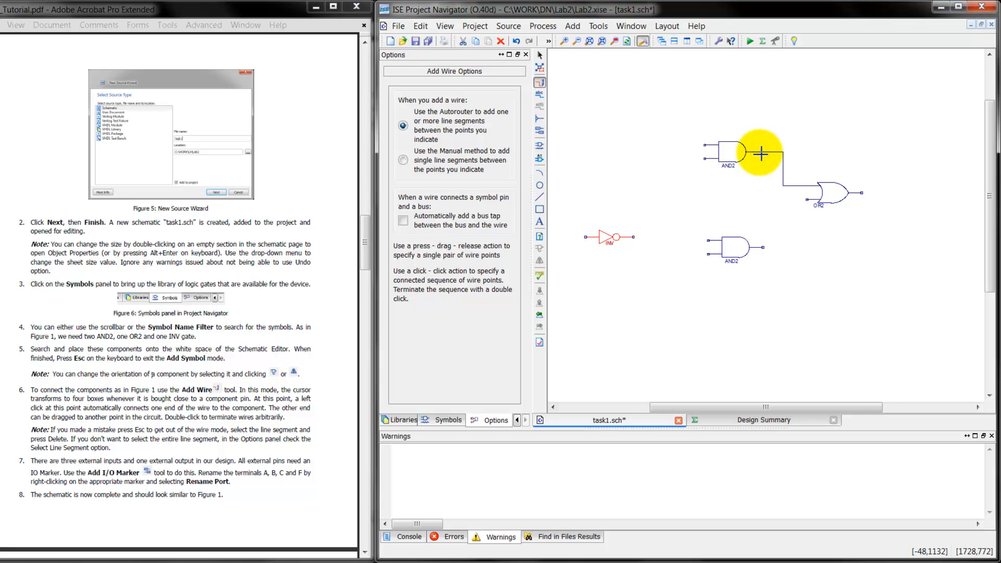
{"action": "left_click_drag", "start_coordinate": [807, 200], "coordinate": [764, 249]}
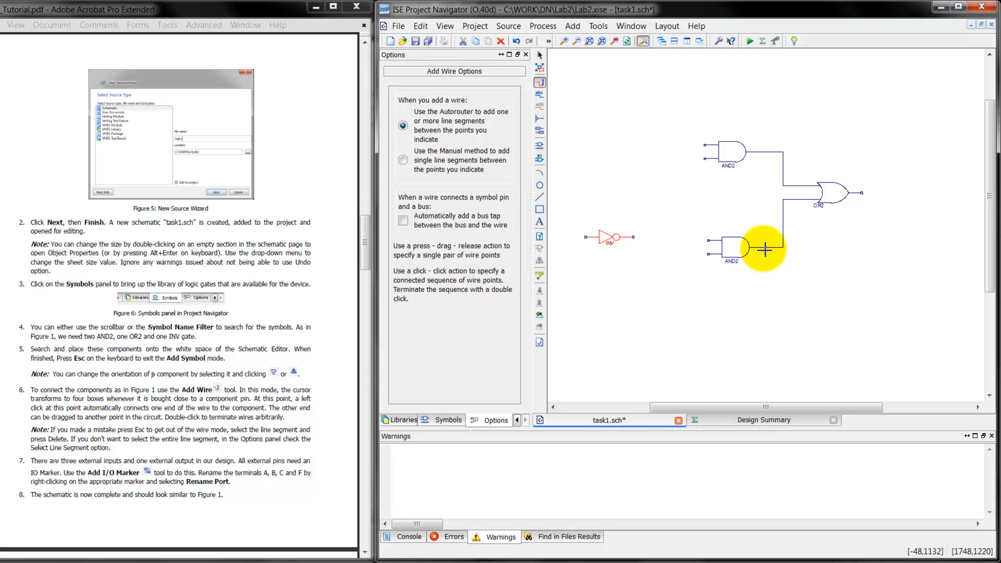
{"action": "left_click_drag", "start_coordinate": [708, 241], "coordinate": [633, 237]}
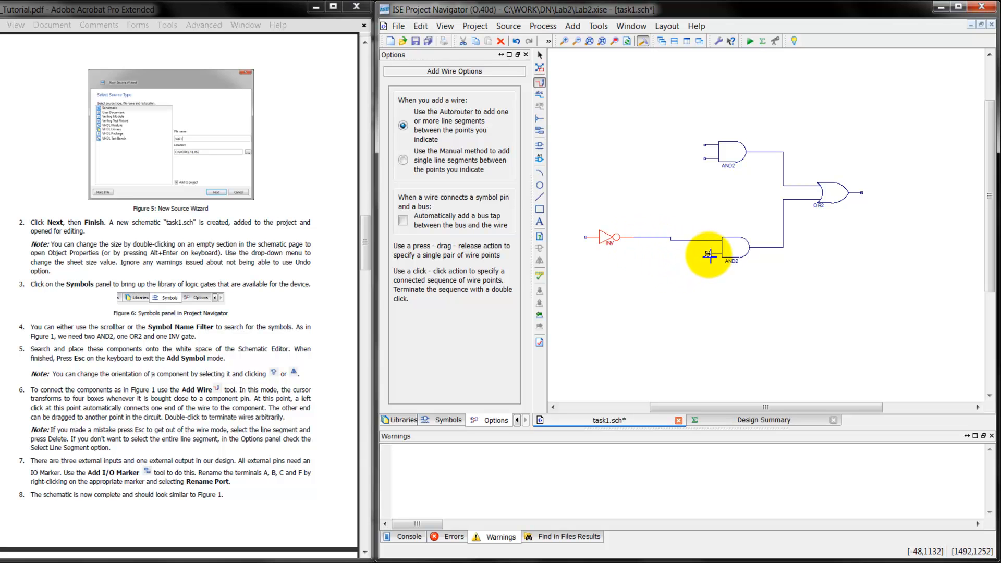
Step: Draw long open-ended wires leftward from the lower AND2's free input and from both inputs of the upper AND2
{"action": "mouse_move", "coordinate": [709, 255]}
{"action": "left_mouse_down"}
{"action": "mouse_move", "coordinate": [548, 252]}
{"action": "mouse_move", "coordinate": [643, 254]}
{"action": "left_mouse_up"}
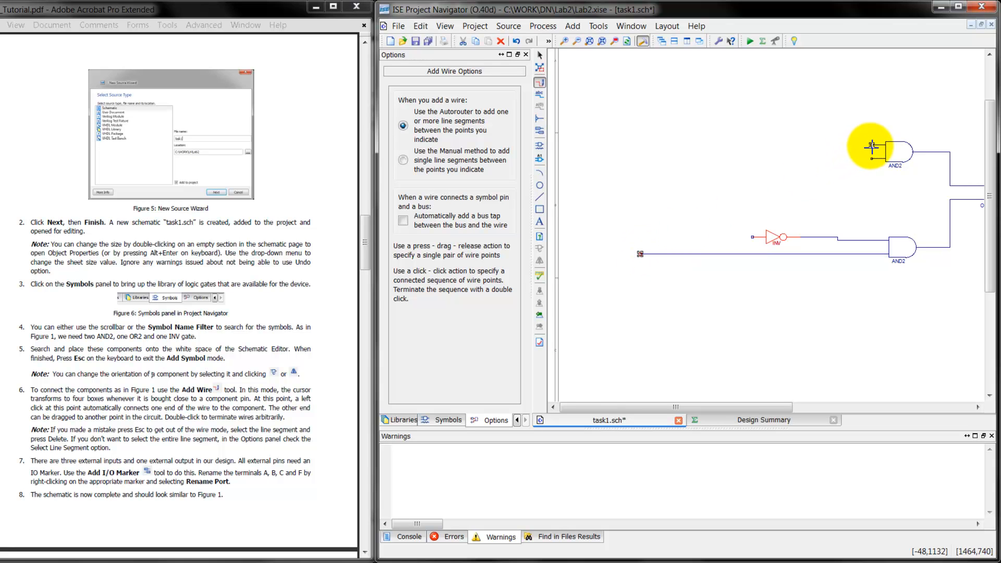
{"action": "mouse_move", "coordinate": [872, 145]}
{"action": "left_mouse_down"}
{"action": "mouse_move", "coordinate": [763, 155]}
{"action": "mouse_move", "coordinate": [646, 146]}
{"action": "left_mouse_up"}
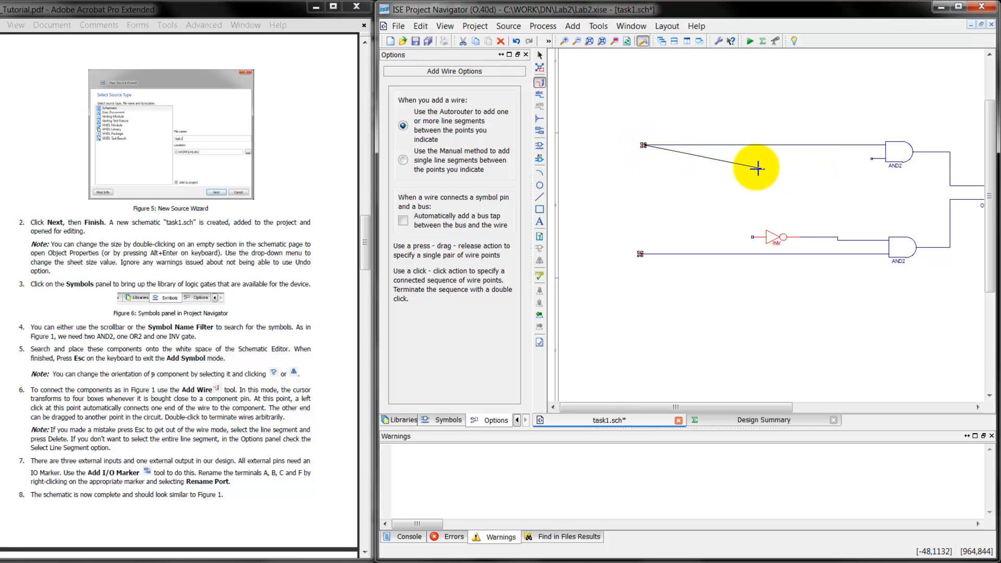
{"action": "double_click", "coordinate": [645, 147]}
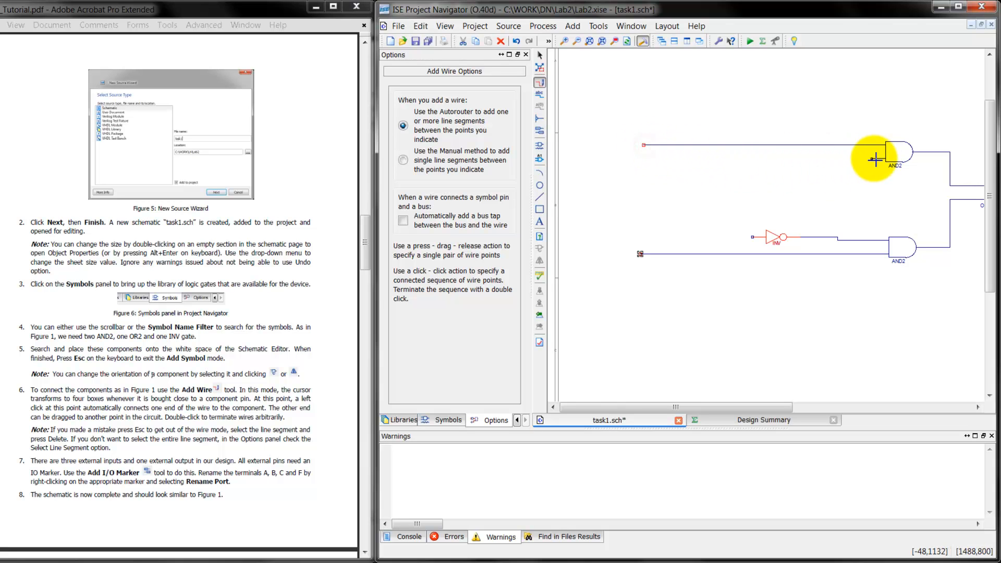
{"action": "left_click_drag", "start_coordinate": [872, 159], "coordinate": [646, 158]}
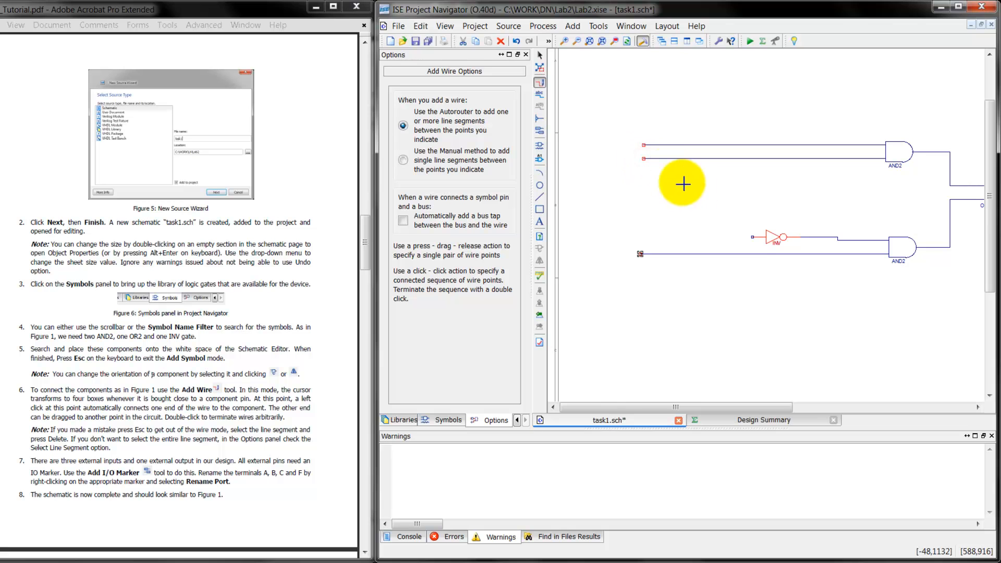
Step: Wire the inverter's input to the upper AND2's upper input wire and leave wire mode
{"action": "left_click", "coordinate": [752, 238]}
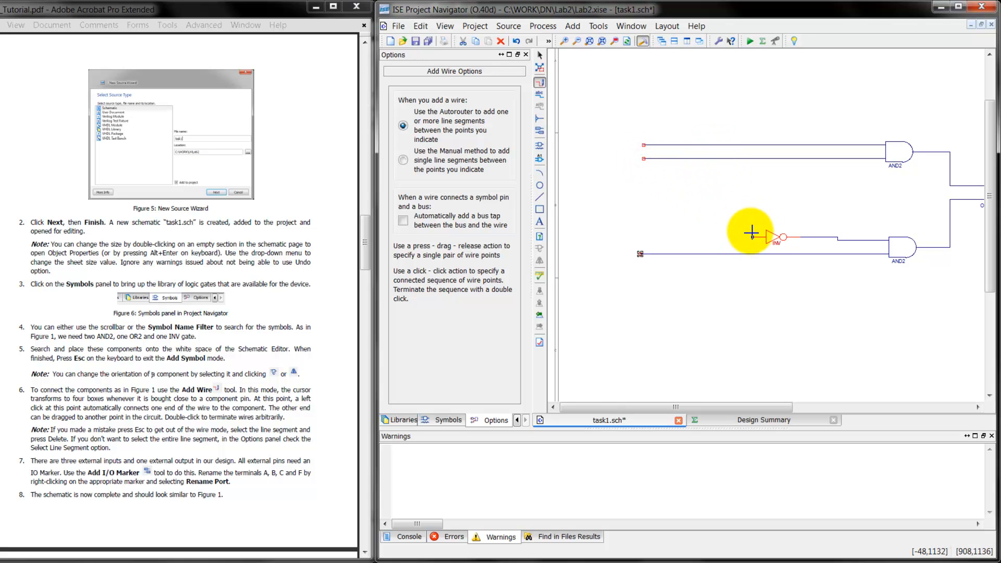
{"action": "left_click_drag", "start_coordinate": [752, 238], "coordinate": [720, 147]}
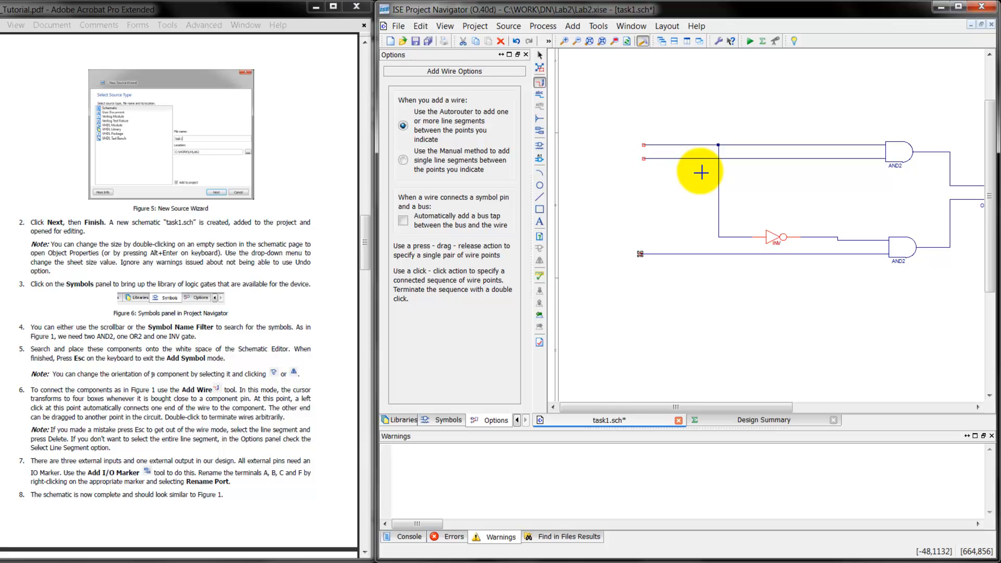
{"action": "key", "text": "Escape"}
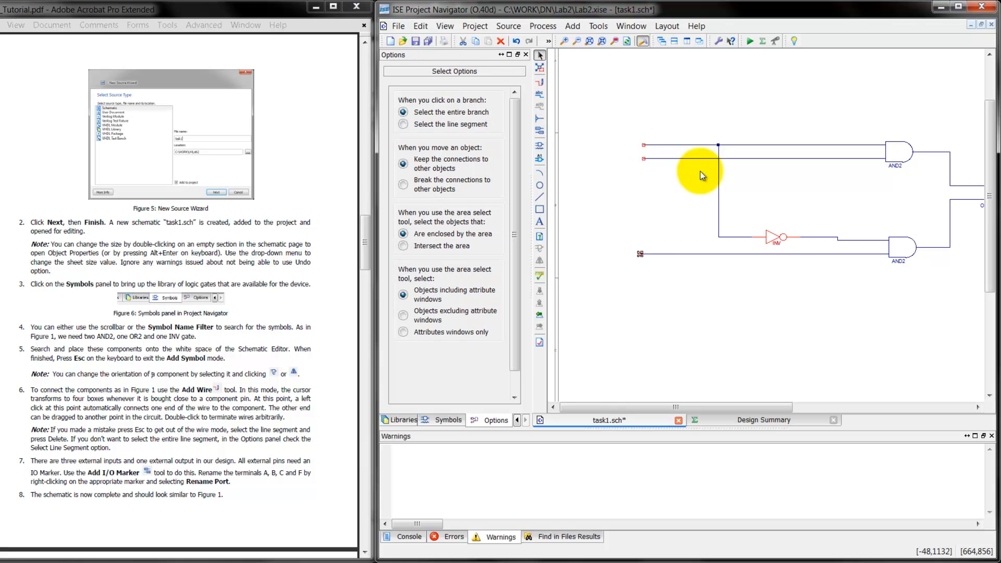
Step: Set branch selection to the line segment only and delete the vertical segment between the inverter's input wire and the upper input wire
{"action": "left_click", "coordinate": [719, 176]}
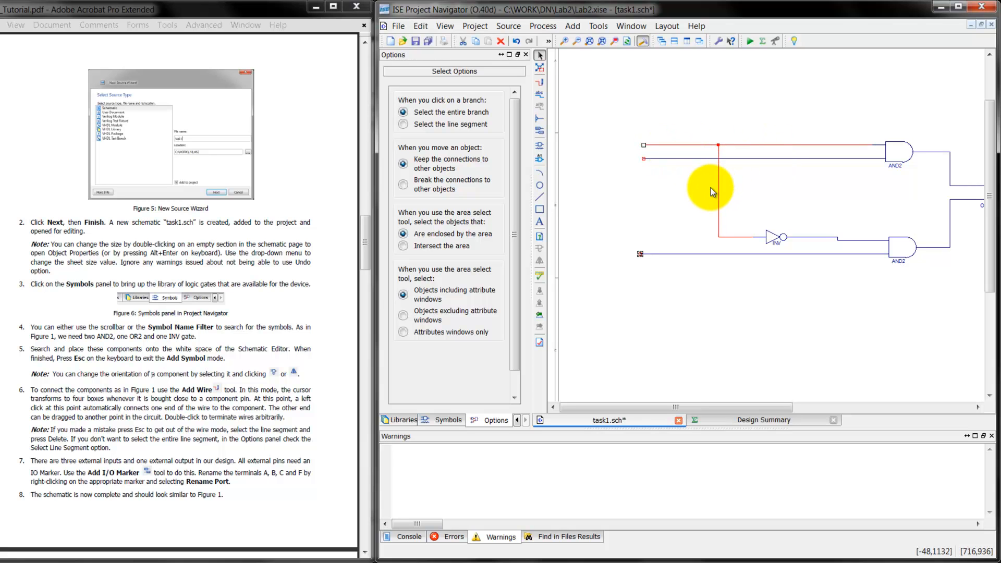
{"action": "mouse_move", "coordinate": [722, 192]}
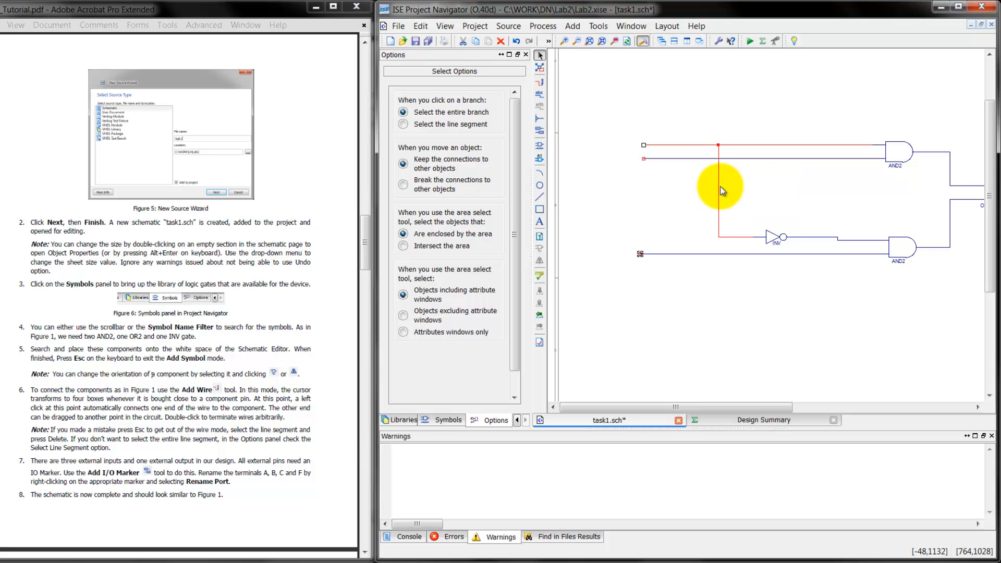
{"action": "left_click", "coordinate": [460, 126]}
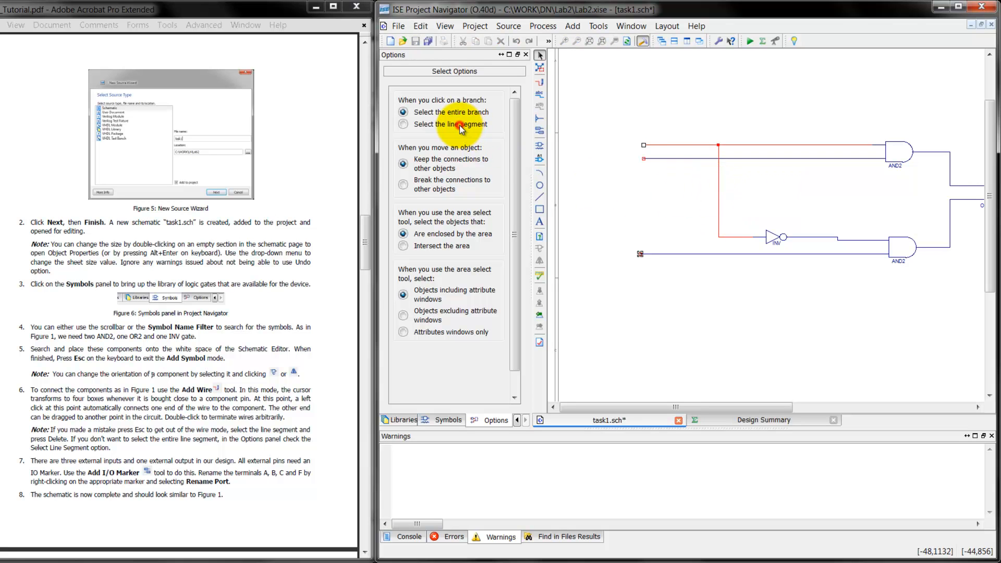
{"action": "left_click", "coordinate": [404, 124]}
{"action": "left_click", "coordinate": [720, 180]}
{"action": "key", "text": "Delete"}
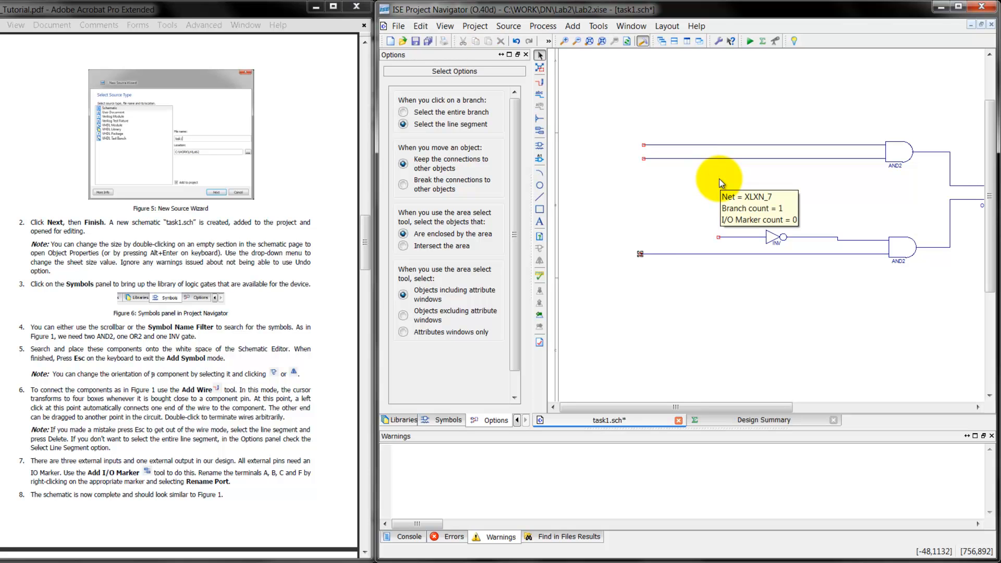
Step: Wire the open end of the inverter's input to the upper AND2's lower input wire and leave wire mode
{"action": "left_click", "coordinate": [539, 83]}
{"action": "left_click", "coordinate": [718, 237]}
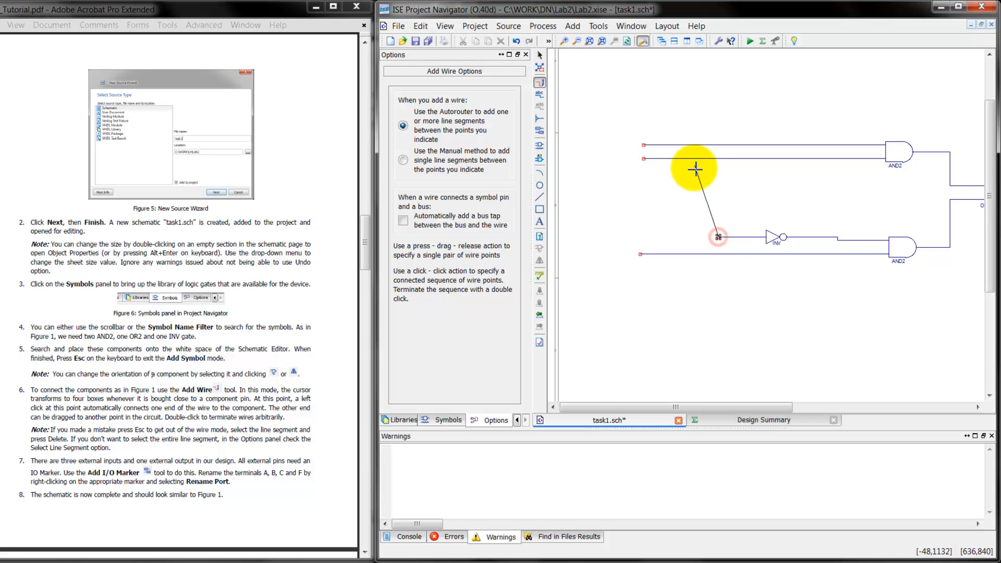
{"action": "left_click", "coordinate": [692, 159]}
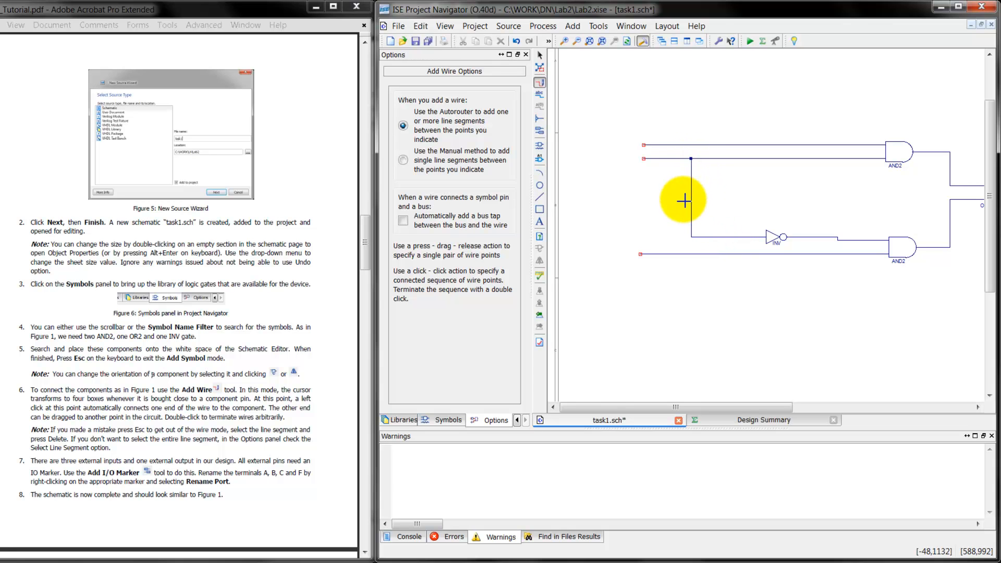
{"action": "key", "text": "Escape"}
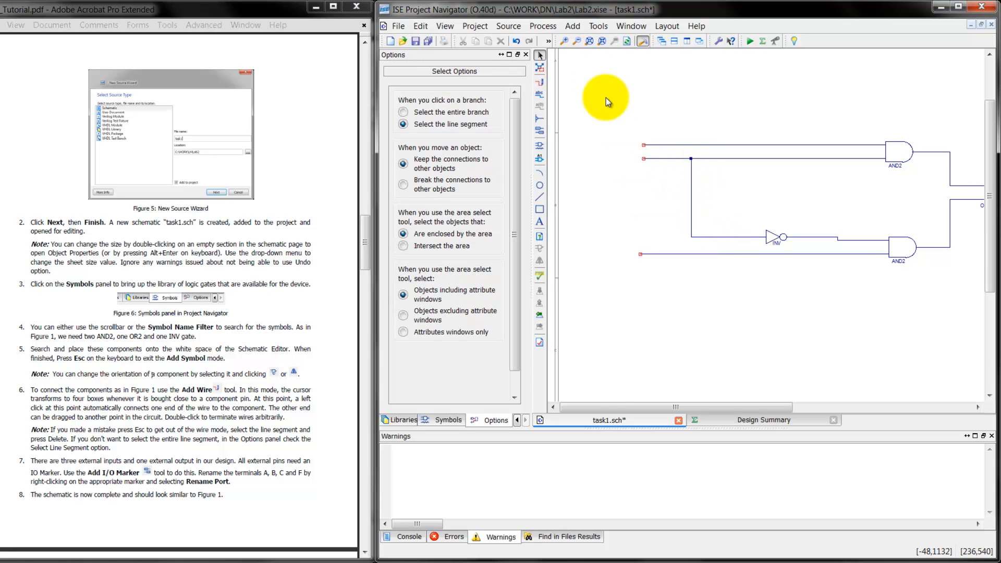
Step: Add automatic I/O markers to the open ends of the three input wires and to the OR2 output
{"action": "left_click", "coordinate": [576, 41]}
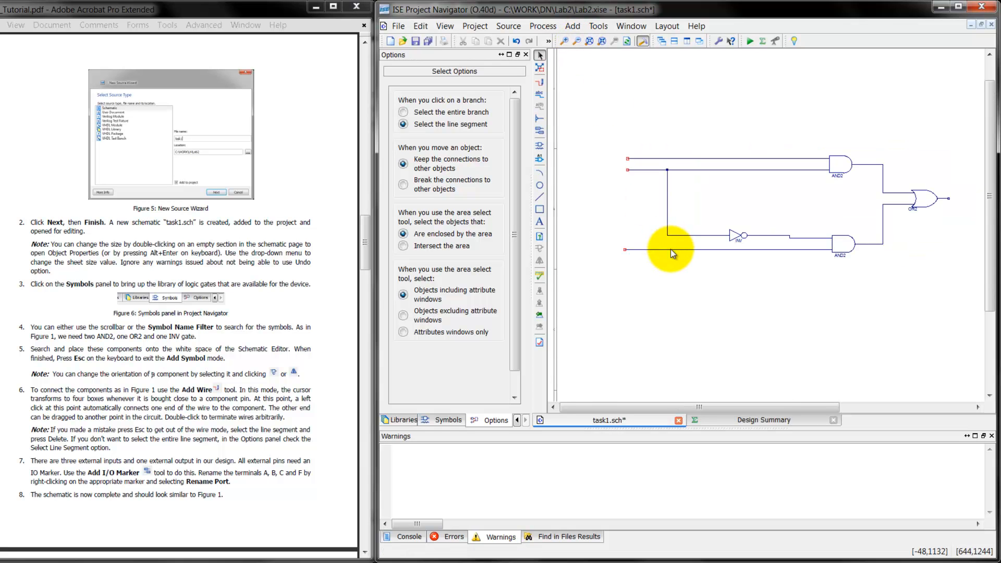
{"action": "mouse_move", "coordinate": [671, 251]}
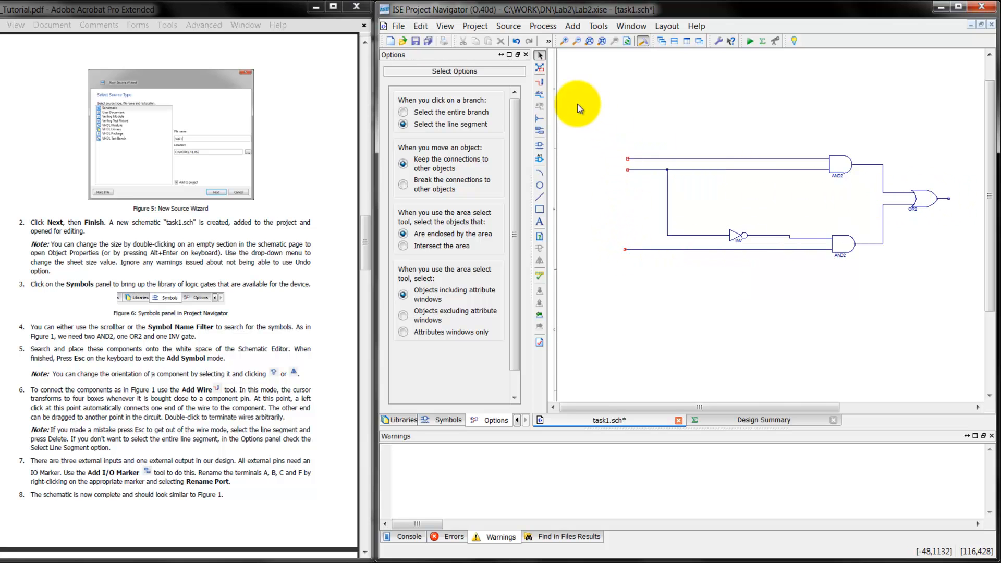
{"action": "left_click", "coordinate": [541, 131]}
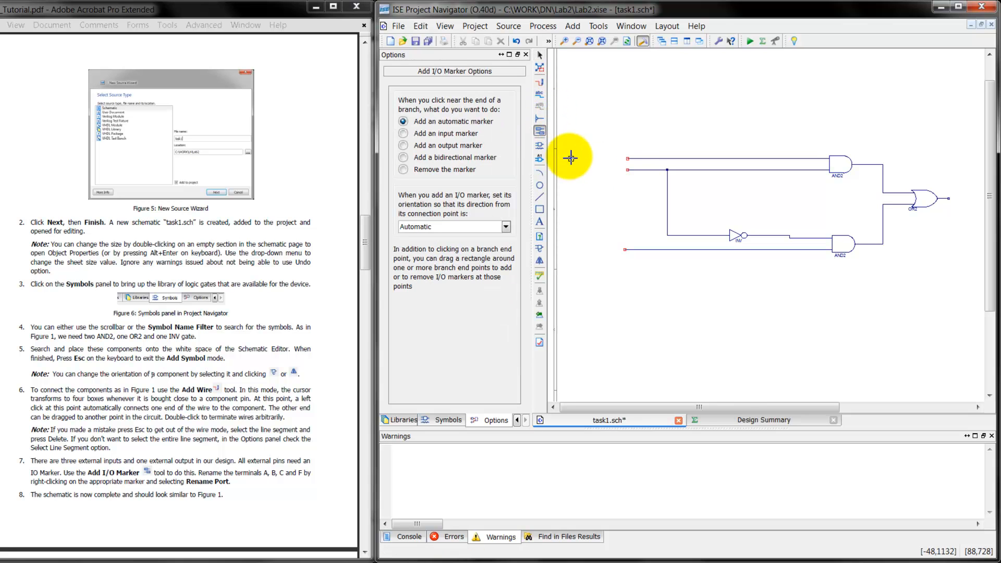
{"action": "left_click", "coordinate": [626, 158]}
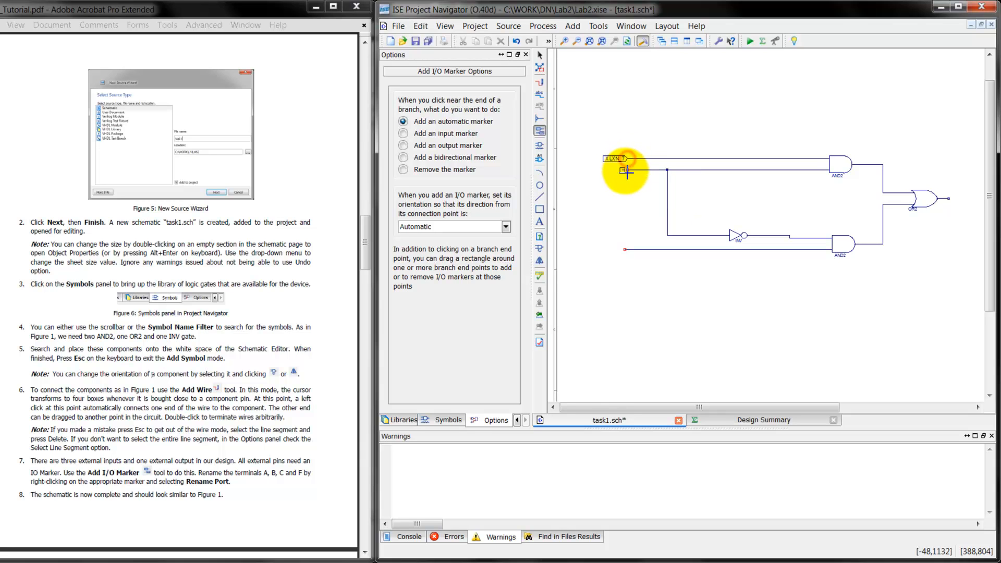
{"action": "left_click", "coordinate": [627, 169]}
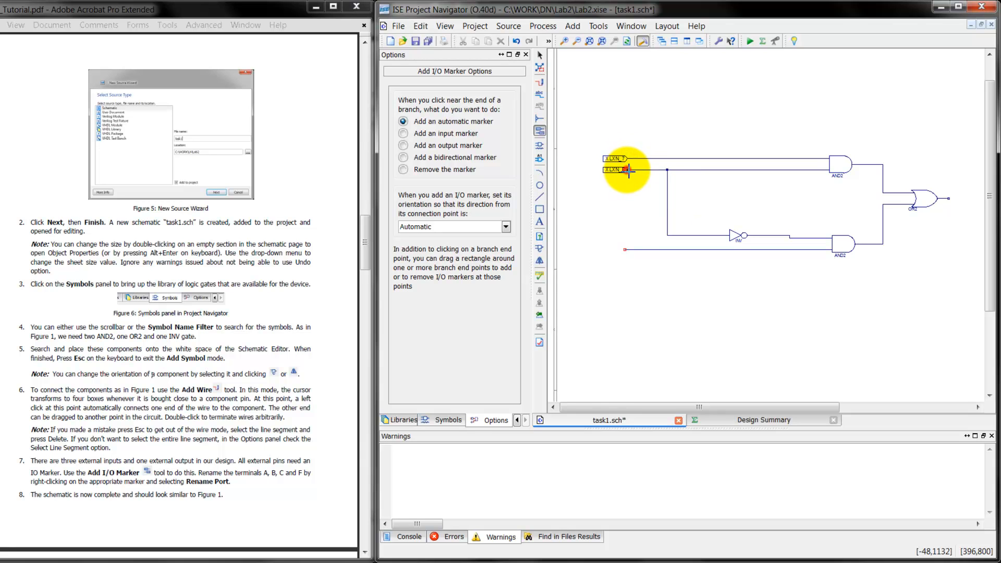
{"action": "left_click", "coordinate": [625, 250]}
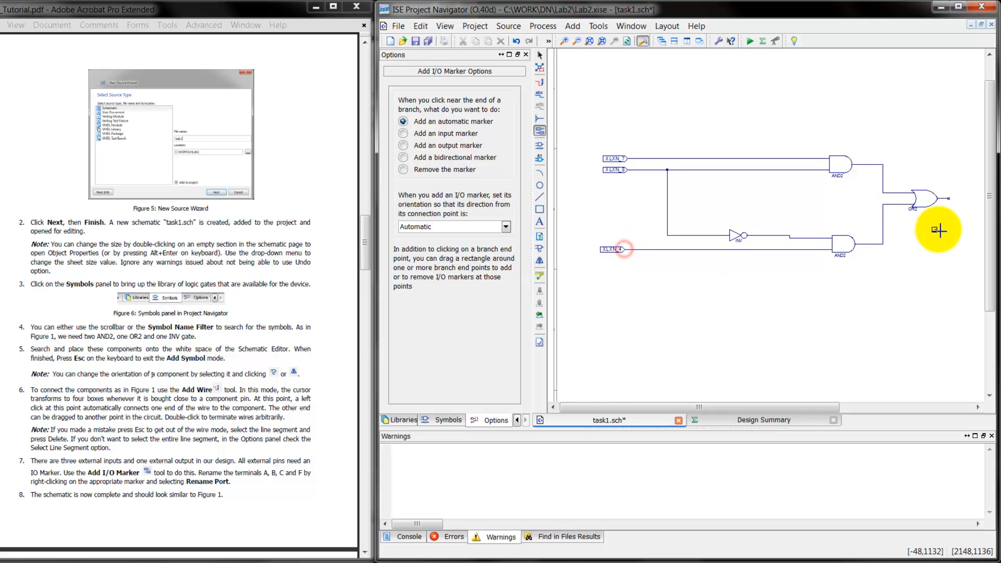
{"action": "left_click", "coordinate": [948, 198]}
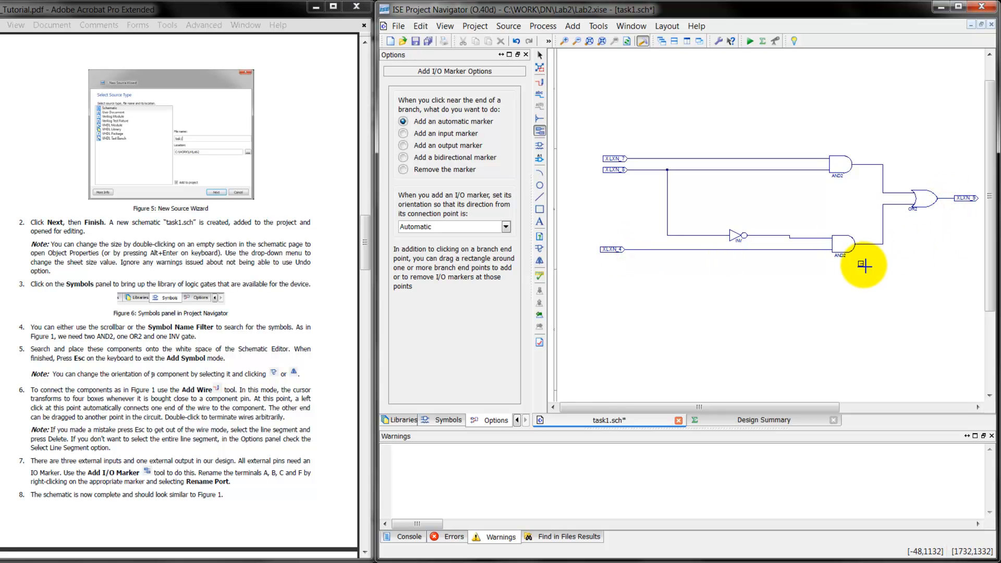
{"action": "key", "text": "Escape"}
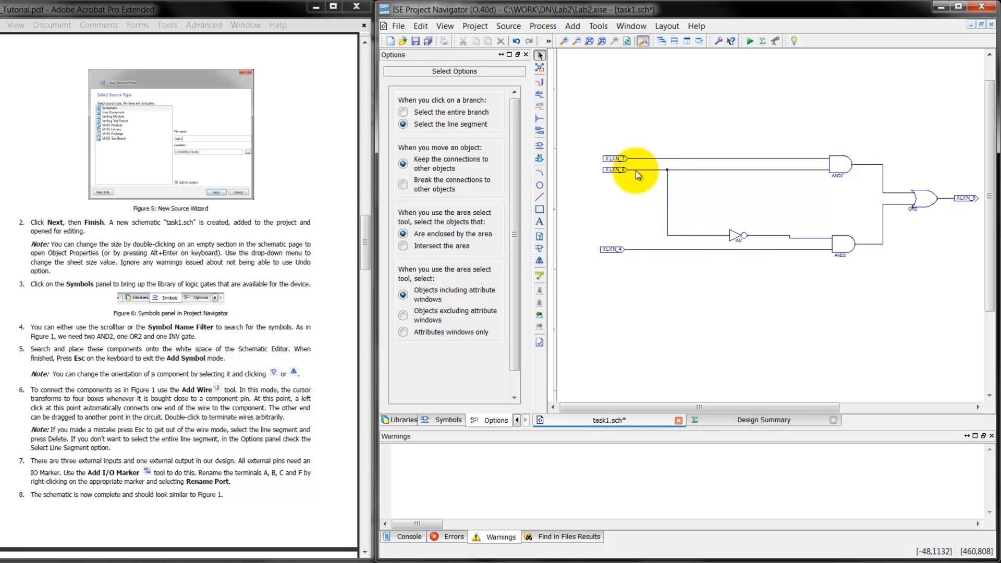
Step: Rename the port of the topmost input marker to A, applying the name to the branch's net
{"action": "left_click", "coordinate": [614, 160]}
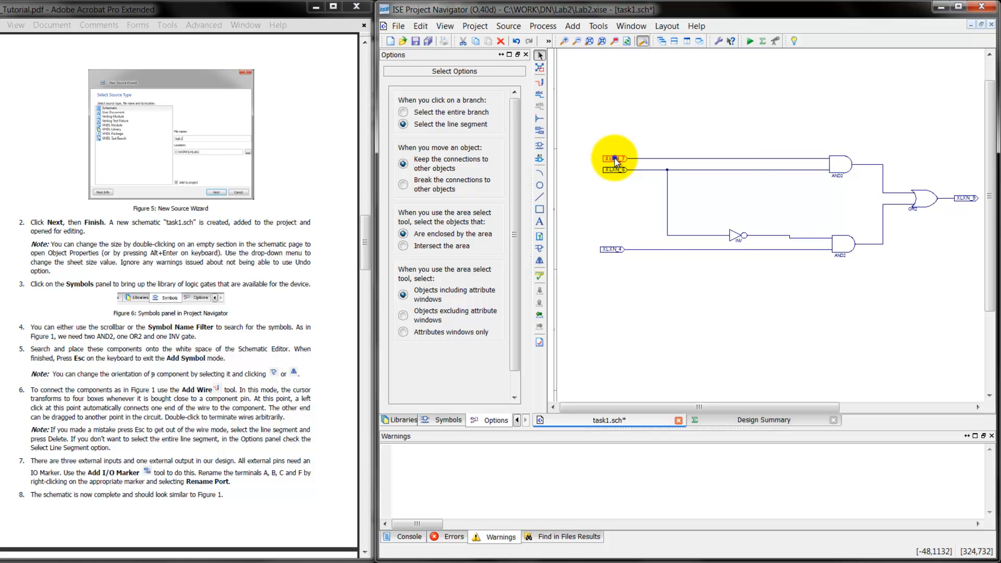
{"action": "right_click", "coordinate": [616, 162]}
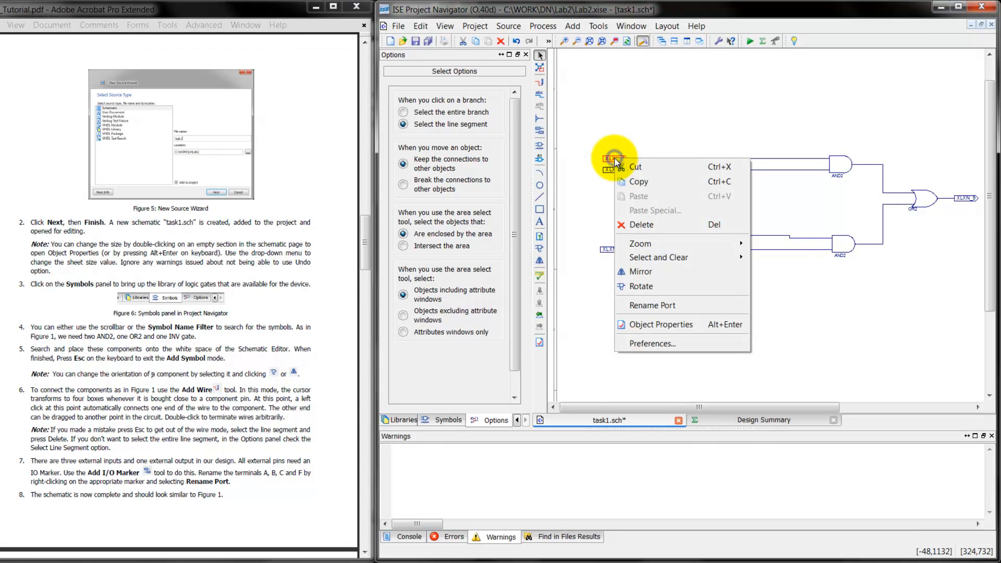
{"action": "left_click", "coordinate": [670, 306]}
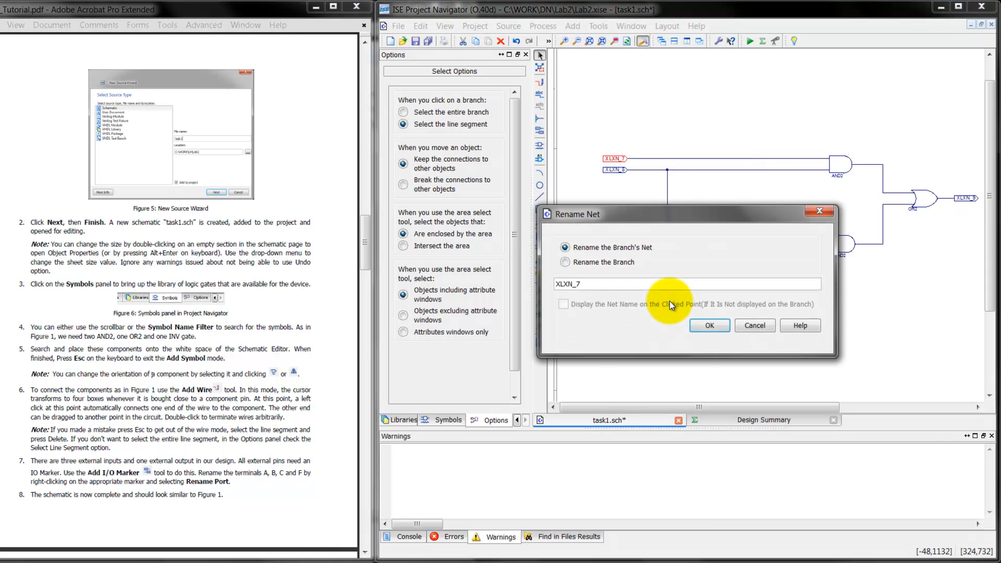
{"action": "key", "text": "BackSpace"}
{"action": "key", "text": "BackSpace"}
{"action": "key", "text": "BackSpace"}
{"action": "key", "text": "BackSpace"}
{"action": "key", "text": "BackSpace"}
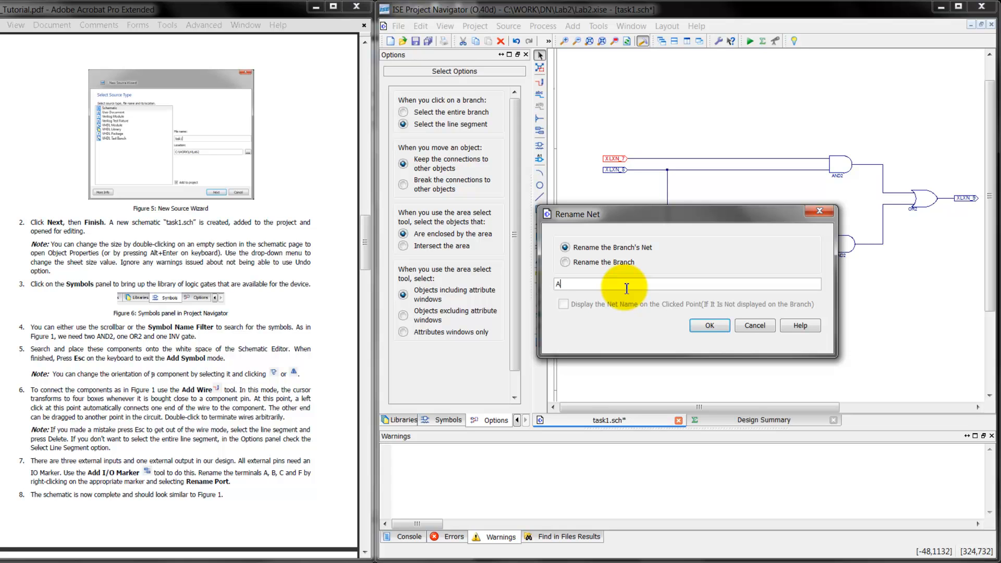
{"action": "type", "text": "A"}
{"action": "left_click", "coordinate": [704, 326]}
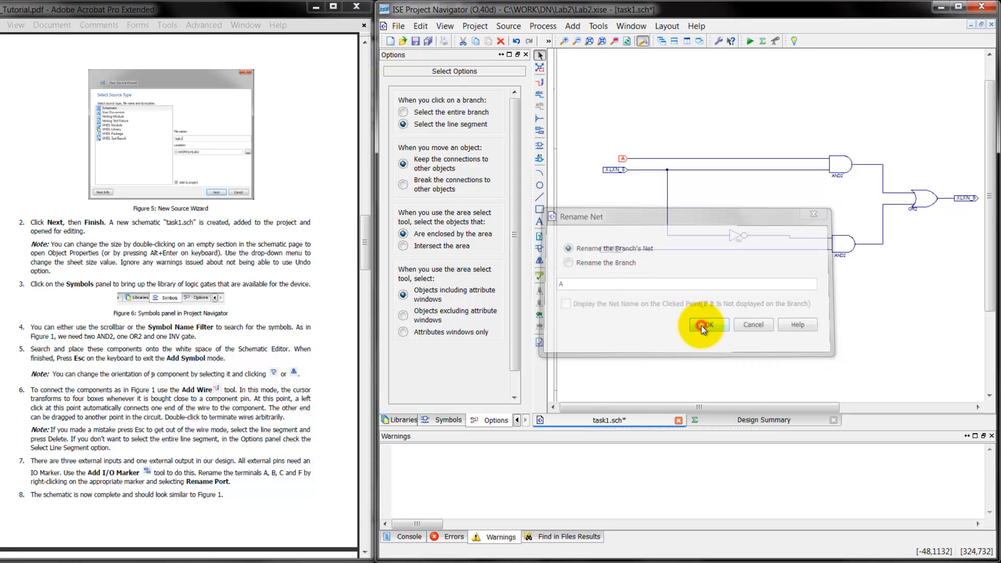
{"action": "right_click", "coordinate": [616, 170]}
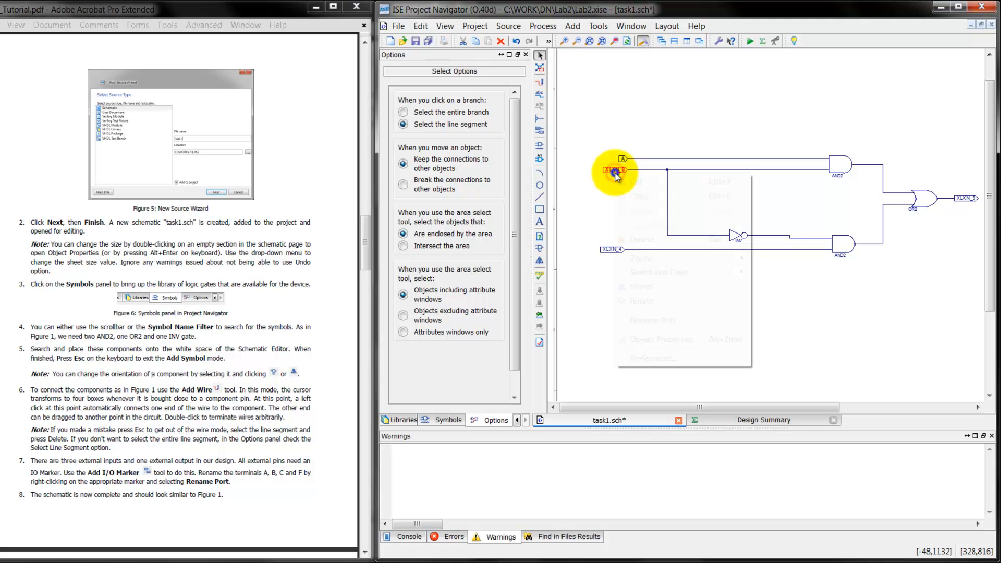
{"action": "left_click", "coordinate": [671, 321]}
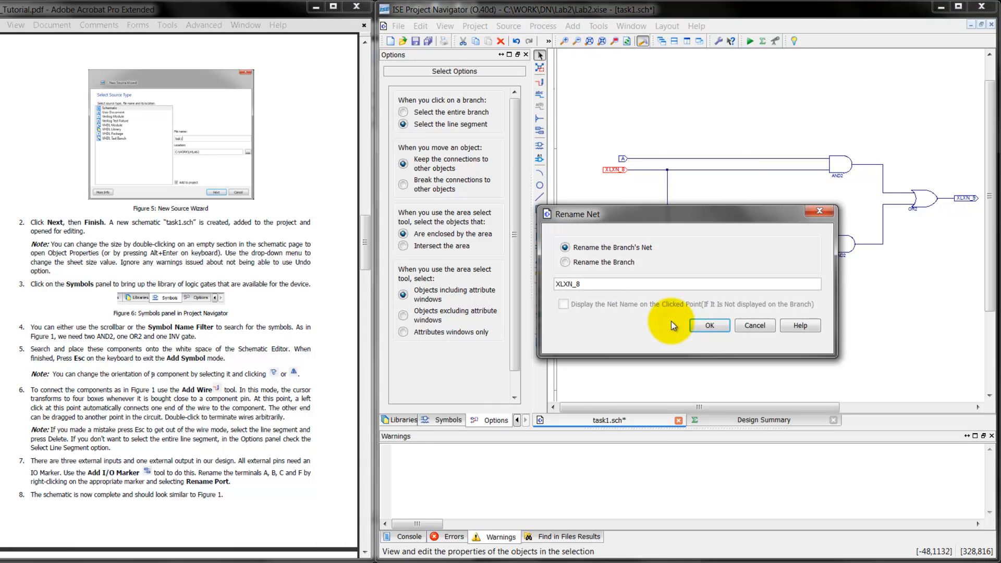
{"action": "key", "text": "BackSpace"}
{"action": "key", "text": "BackSpace"}
{"action": "key", "text": "BackSpace"}
{"action": "key", "text": "BackSpace"}
{"action": "key", "text": "BackSpace"}
{"action": "key", "text": "BackSpace"}
{"action": "type", "text": "B"}
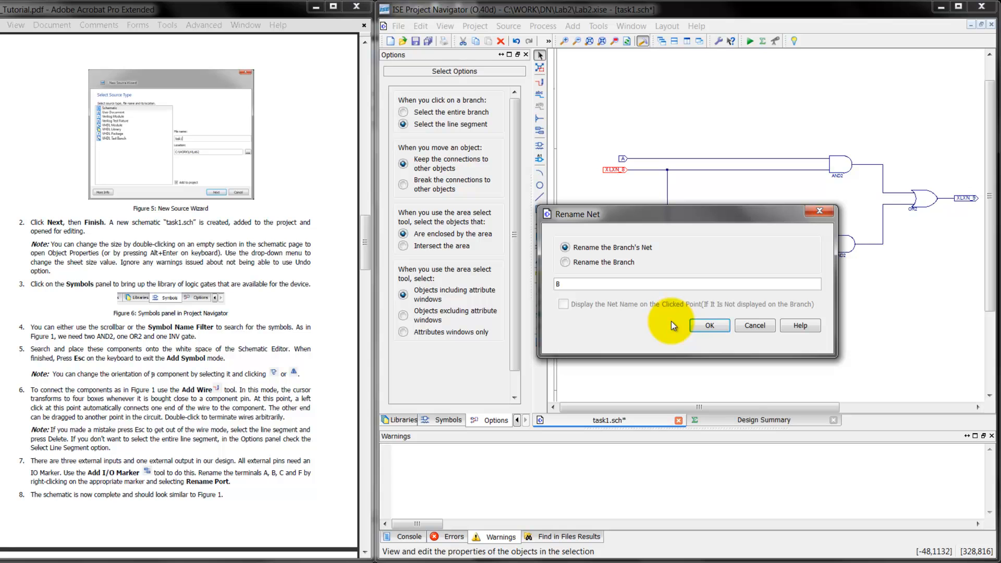
{"action": "left_click", "coordinate": [750, 325]}
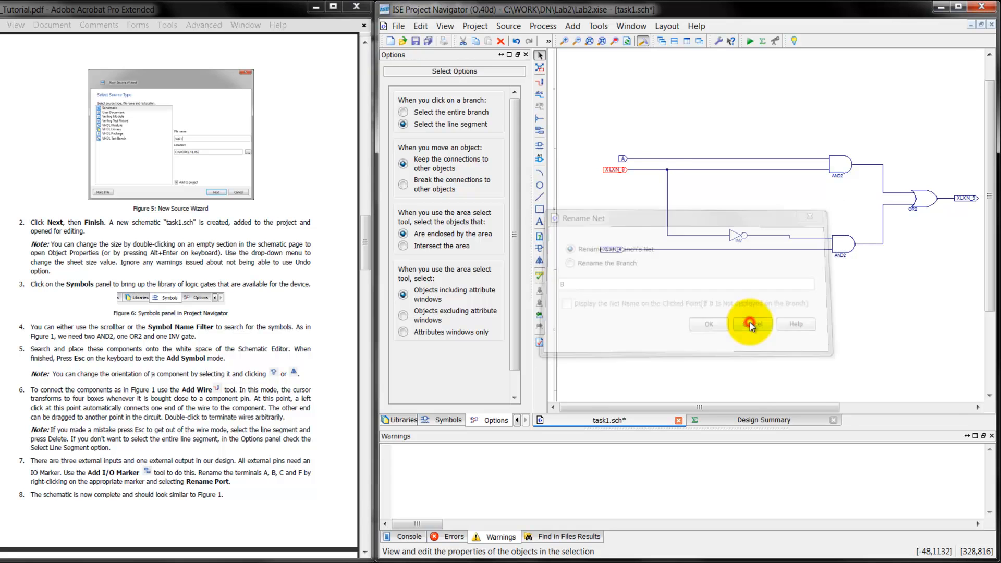
{"action": "right_click", "coordinate": [624, 160]}
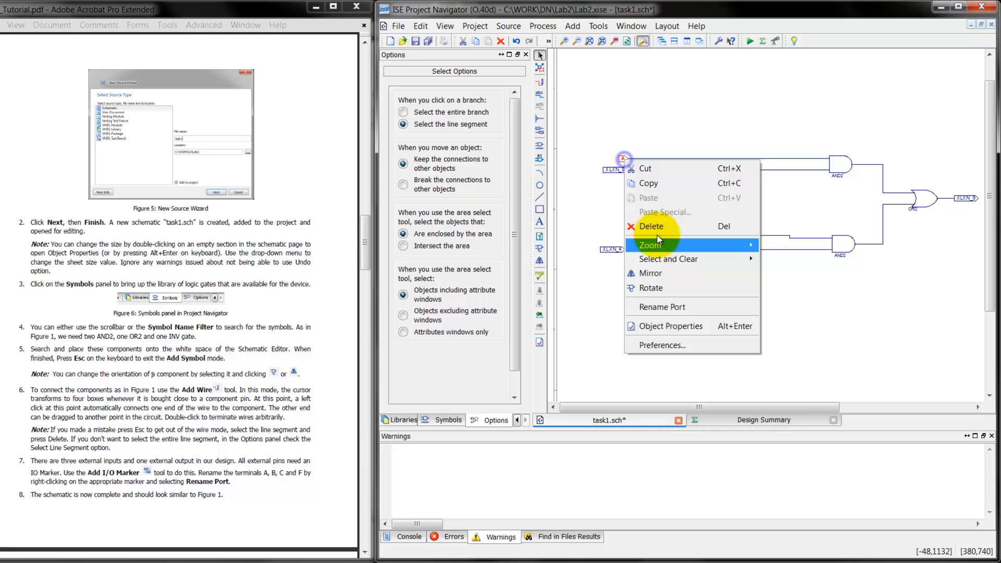
{"action": "left_click", "coordinate": [671, 307]}
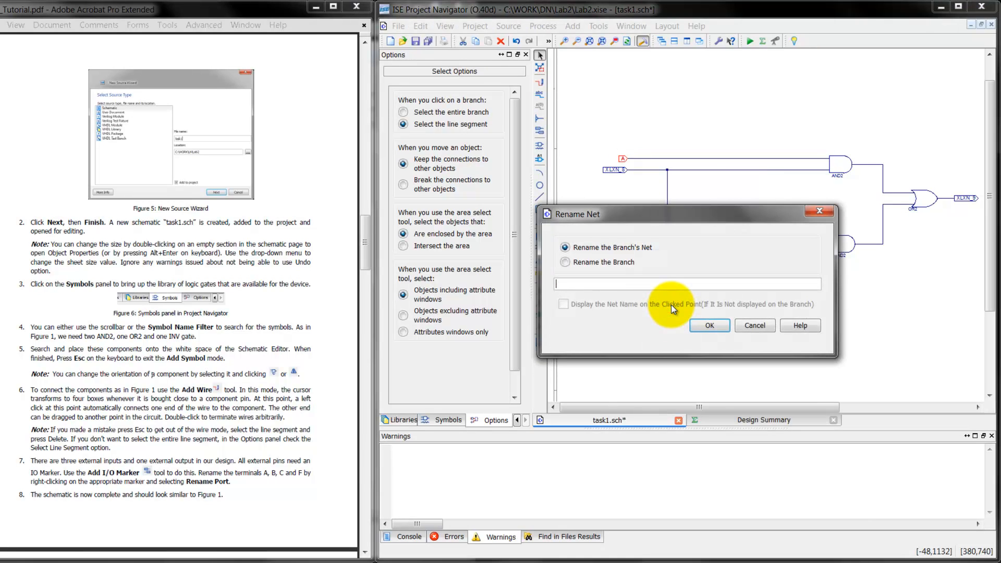
{"action": "left_click", "coordinate": [694, 316]}
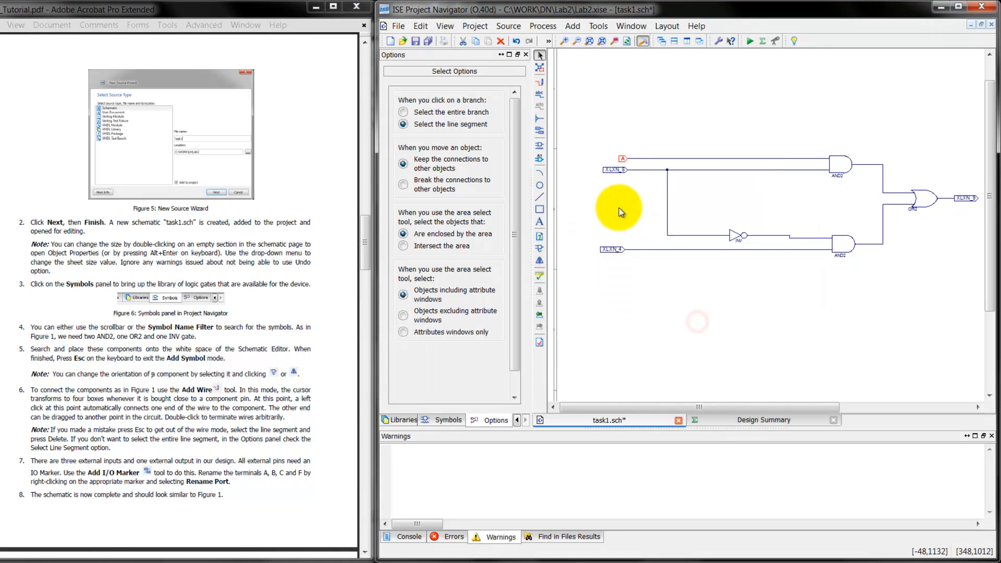
Step: Rename the port of the topmost input marker to B, applying the name to the branch's net
{"action": "right_click", "coordinate": [622, 162]}
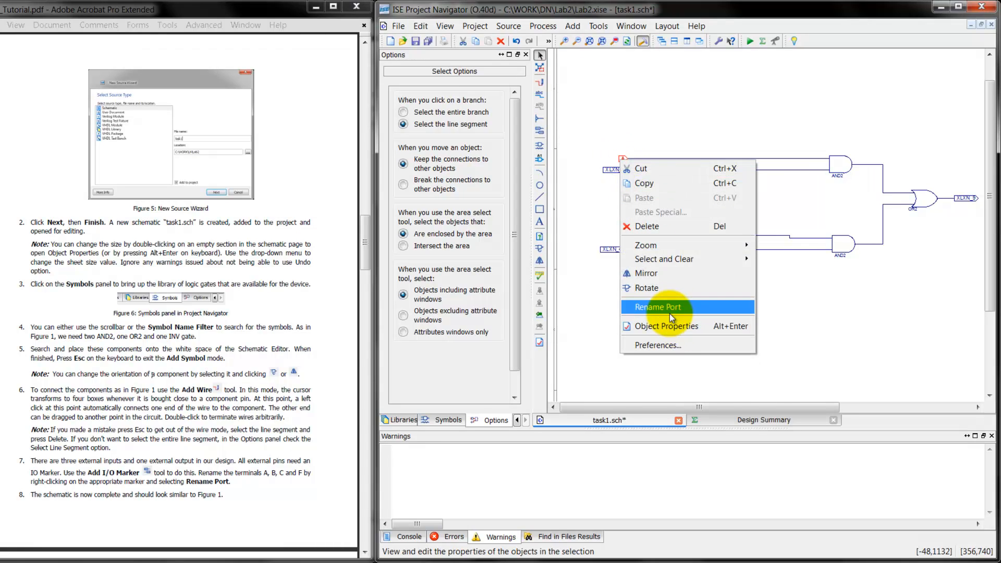
{"action": "left_click", "coordinate": [668, 312]}
{"action": "type", "text": "B"}
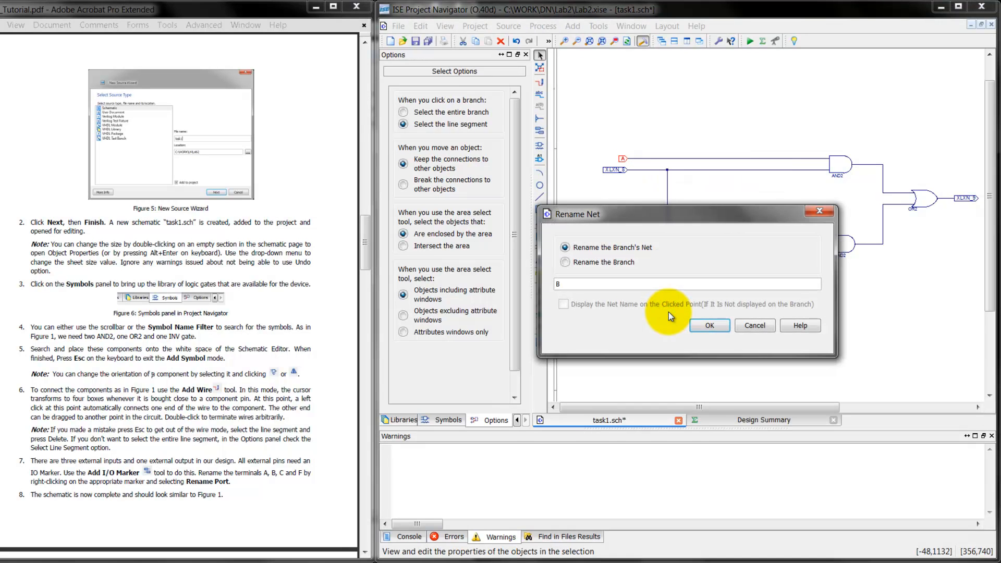
{"action": "key", "text": "Return"}
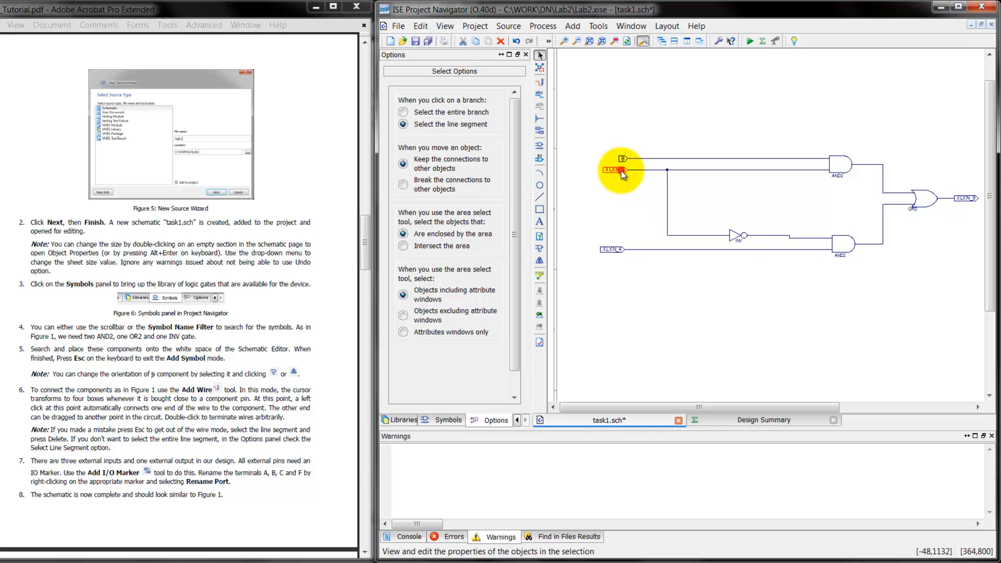
Step: Try to rename the port of the second input marker, just below B, to A
{"action": "right_click", "coordinate": [621, 170]}
{"action": "left_click", "coordinate": [668, 324]}
{"action": "type", "text": "A"}
{"action": "key", "text": "Return"}
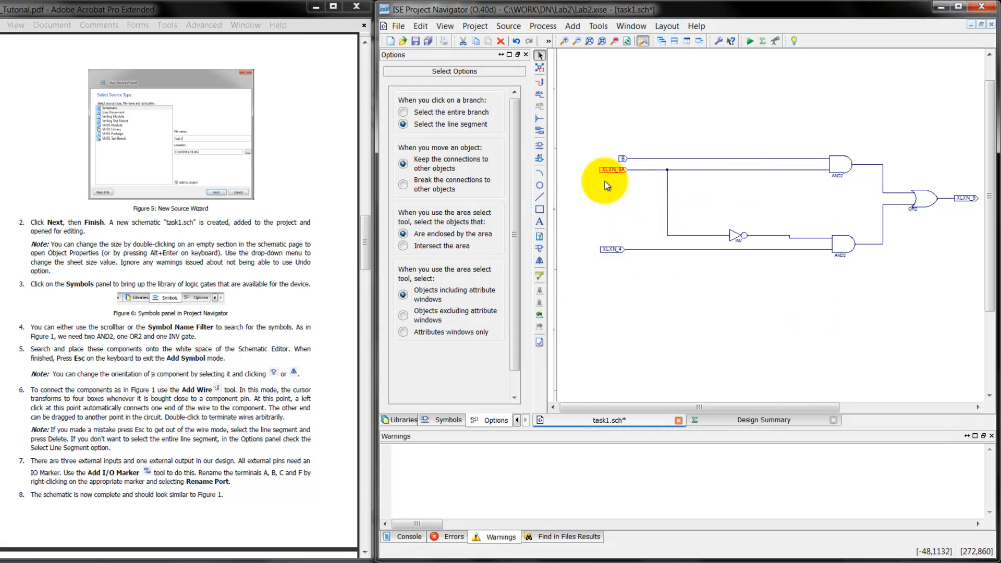
Step: Replace the entire port name of the input marker just below B with A
{"action": "right_click", "coordinate": [606, 168]}
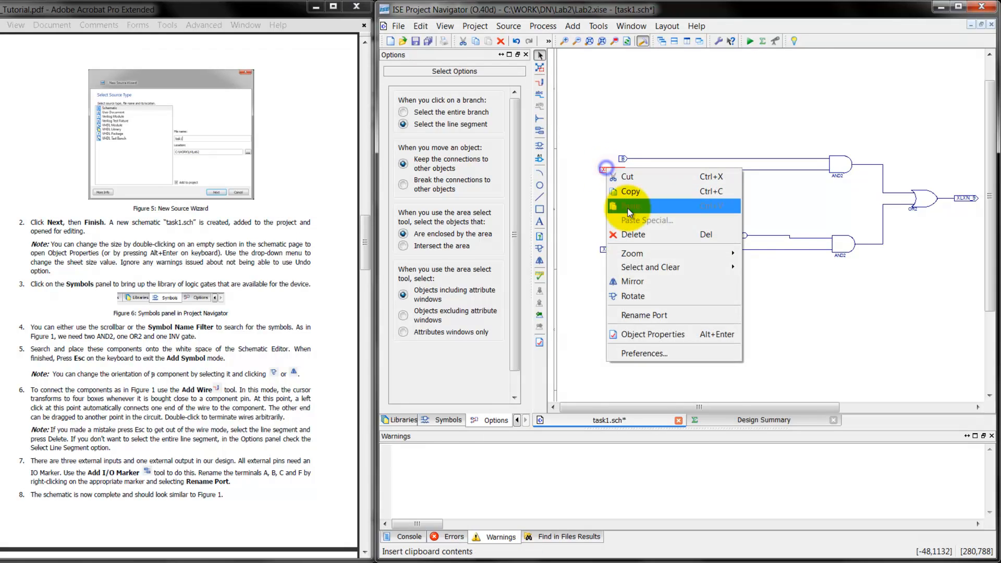
{"action": "left_click", "coordinate": [638, 314]}
{"action": "key", "text": "BackSpace"}
{"action": "key", "text": "BackSpace"}
{"action": "key", "text": "BackSpace"}
{"action": "key", "text": "BackSpace"}
{"action": "key", "text": "BackSpace"}
{"action": "key", "text": "BackSpace"}
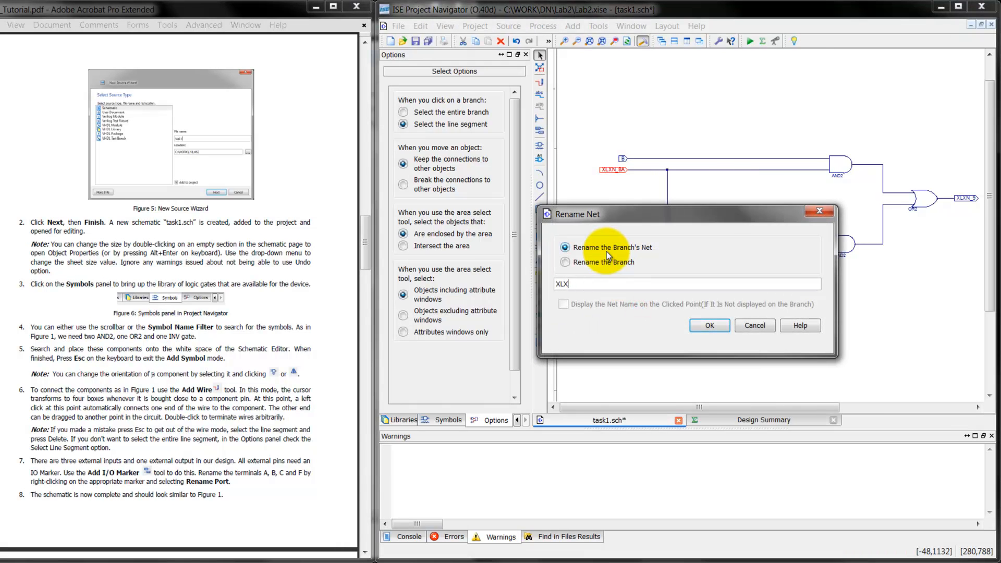
{"action": "type", "text": "A"}
{"action": "key", "text": "Return"}
Step: Rename the port of the lowest input marker, on the lower AND2's input wire, to C
{"action": "right_click", "coordinate": [606, 251]}
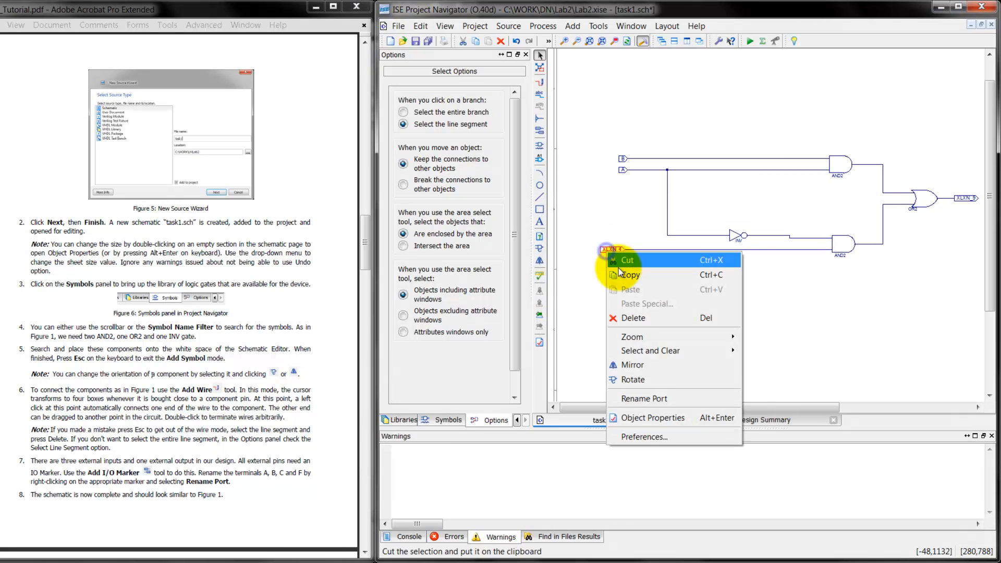
{"action": "left_click", "coordinate": [658, 396]}
{"action": "key", "text": "BackSpace"}
{"action": "key", "text": "BackSpace"}
{"action": "key", "text": "BackSpace"}
{"action": "key", "text": "BackSpace"}
{"action": "key", "text": "BackSpace"}
{"action": "key", "text": "BackSpace"}
{"action": "type", "text": "C"}
{"action": "key", "text": "Return"}
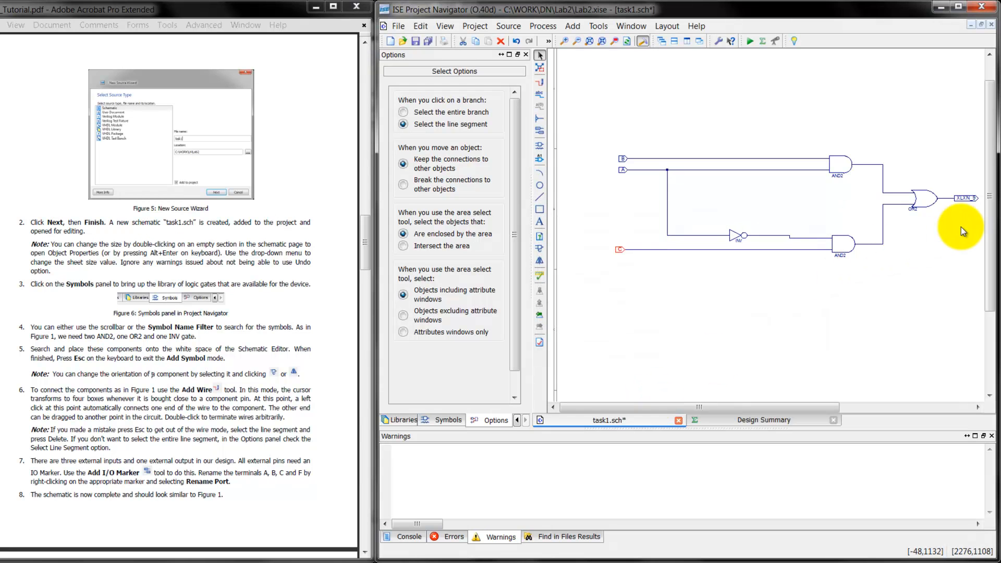
Step: Rename the port of the OR2 output marker to F, declining to merge its net with net C
{"action": "right_click", "coordinate": [965, 201]}
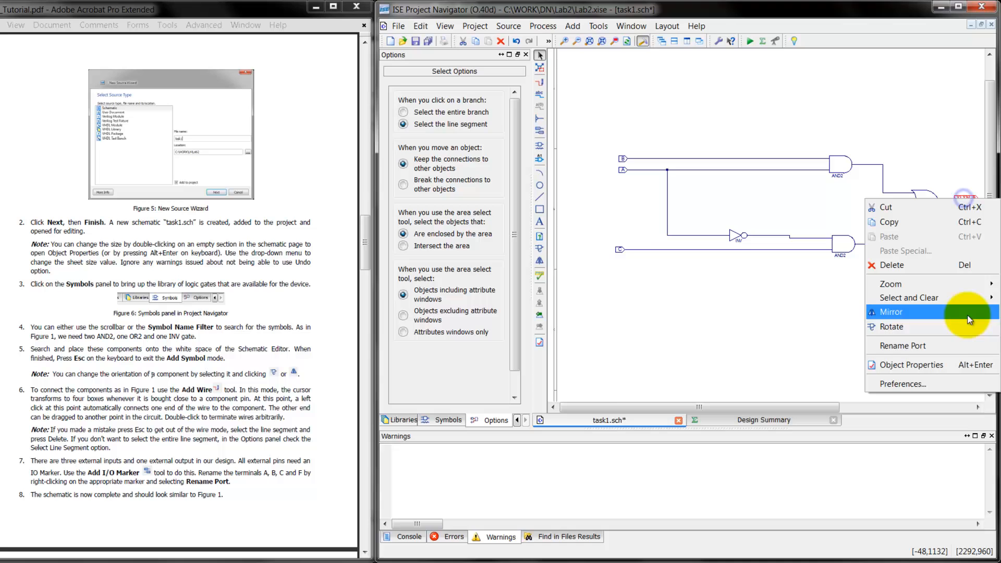
{"action": "left_click", "coordinate": [949, 339]}
{"action": "key", "text": "BackSpace"}
{"action": "key", "text": "BackSpace"}
{"action": "key", "text": "BackSpace"}
{"action": "key", "text": "BackSpace"}
{"action": "key", "text": "BackSpace"}
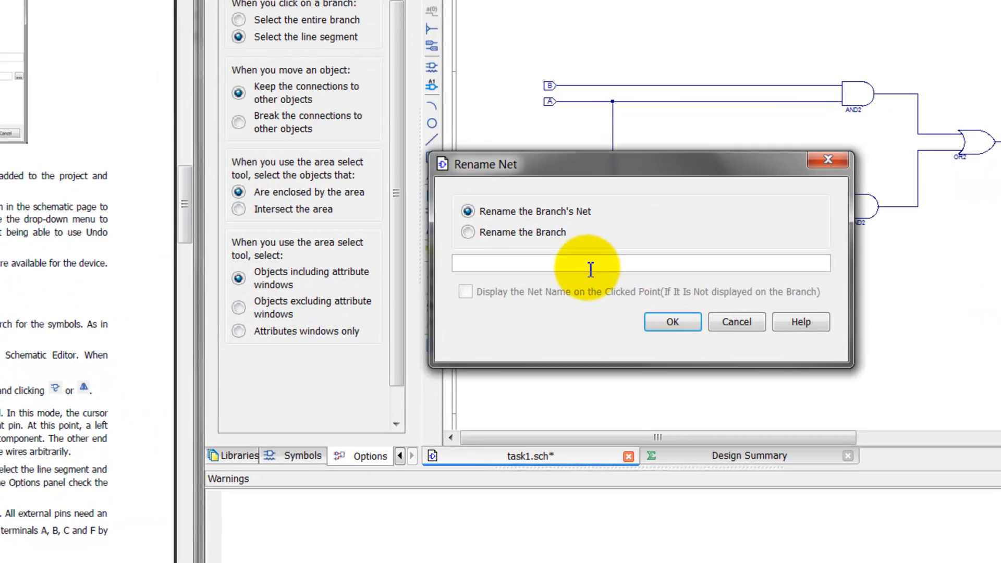
{"action": "type", "text": "C"}
{"action": "key", "text": "Return"}
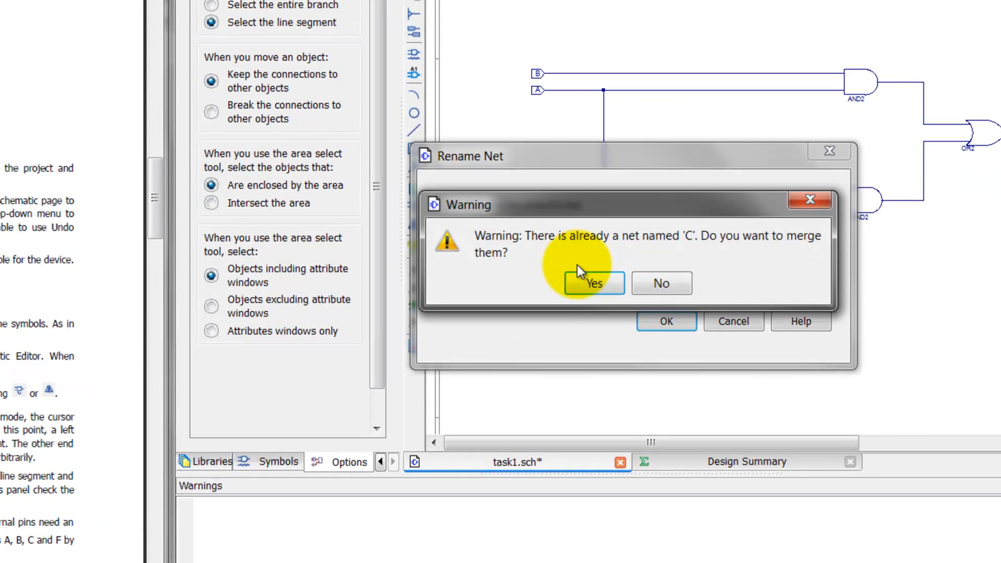
{"action": "left_click", "coordinate": [649, 284]}
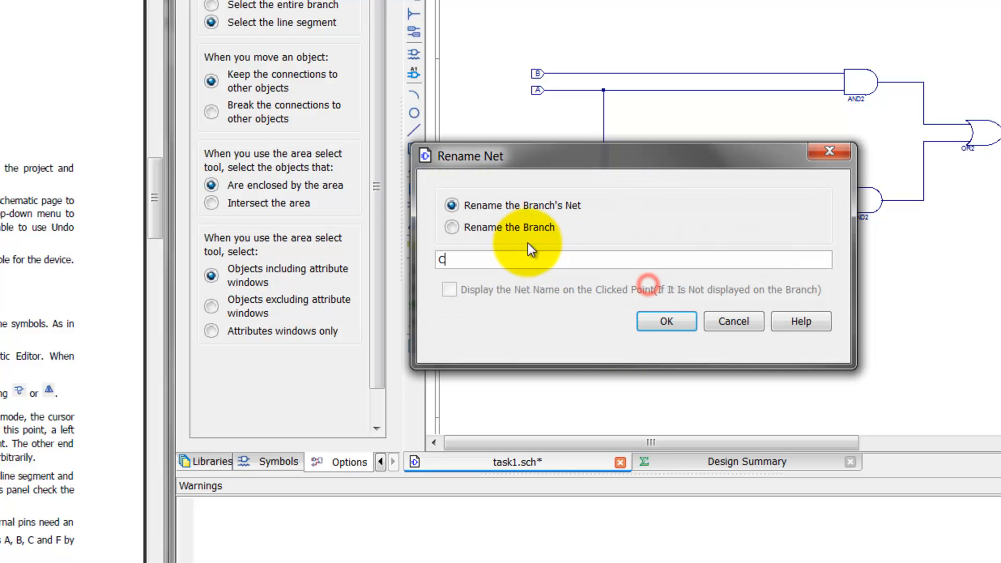
{"action": "key", "text": "BackSpace"}
{"action": "type", "text": "F"}
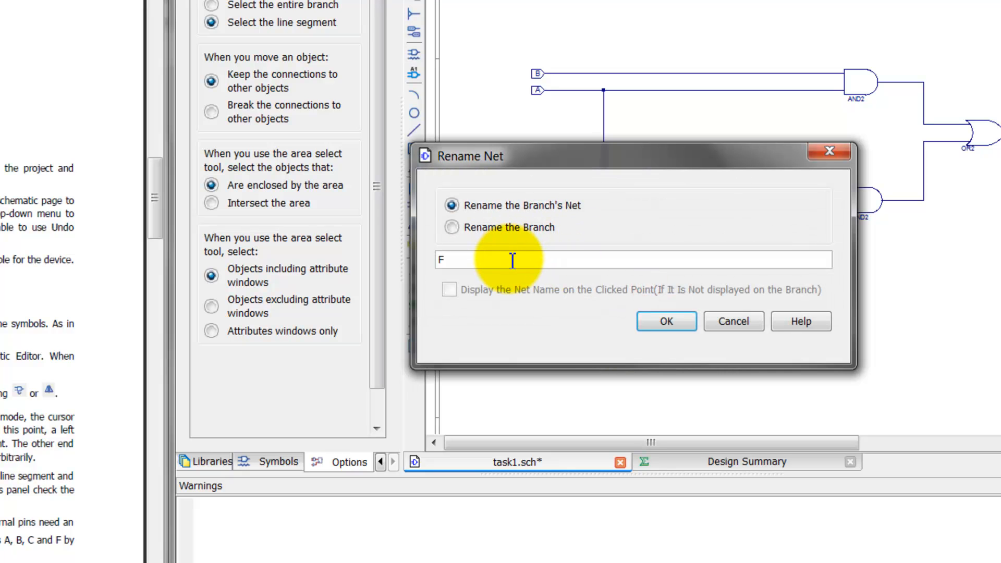
{"action": "left_click", "coordinate": [658, 324]}
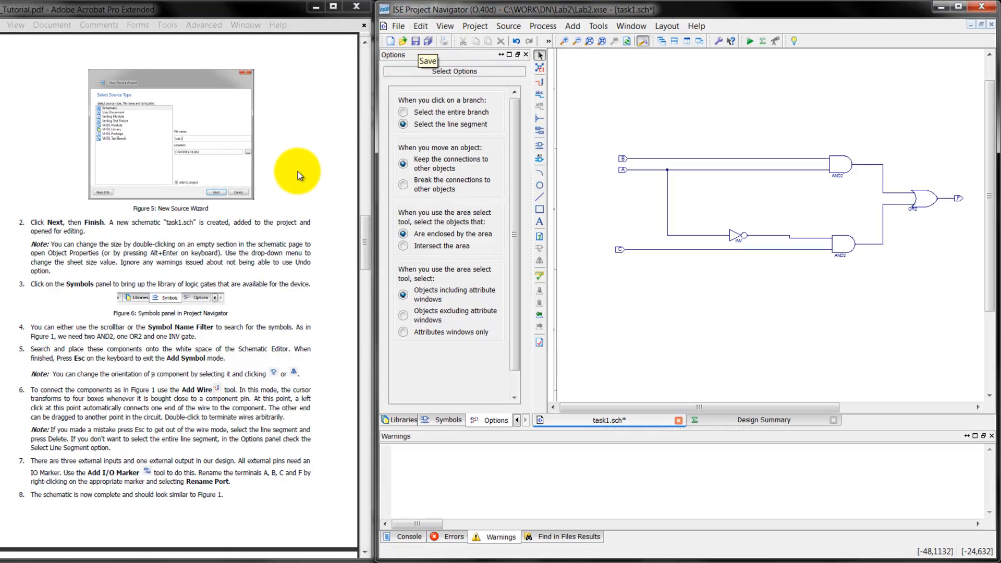
Step: Consult step 9 of the tutorial PDF and save the task1 schematic
{"action": "scroll", "coordinate": [106, 110], "scroll_direction": "down", "scroll_amount": 3}
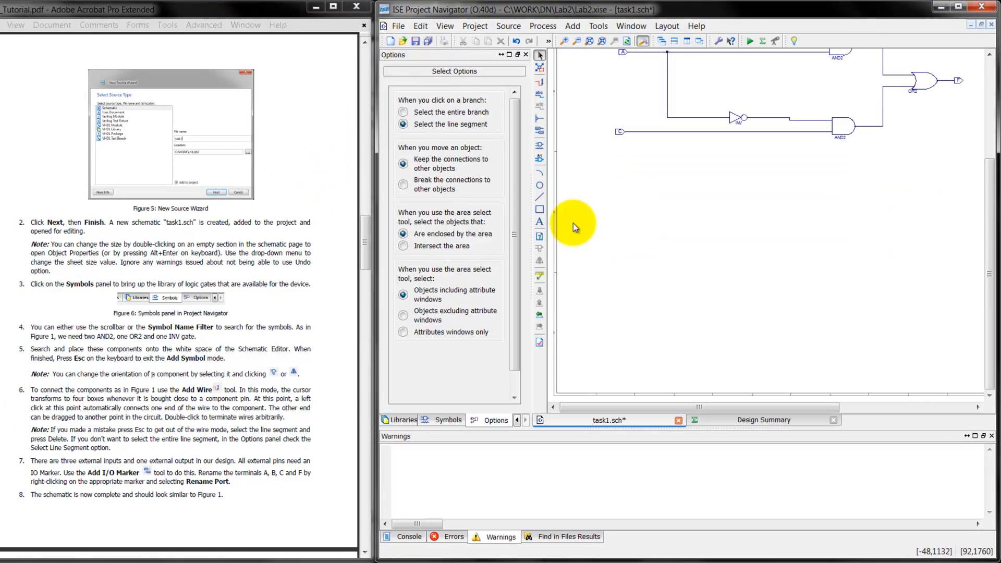
{"action": "scroll", "coordinate": [646, 230], "scroll_direction": "up", "scroll_amount": 3}
{"action": "left_click", "coordinate": [290, 226]}
{"action": "scroll", "coordinate": [290, 225], "scroll_direction": "down", "scroll_amount": 5}
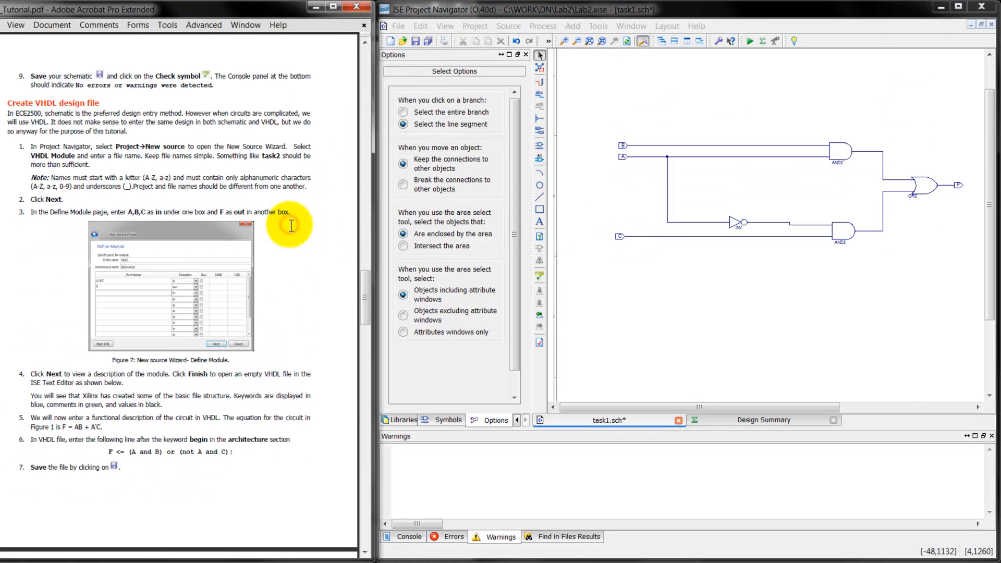
{"action": "left_click", "coordinate": [663, 261]}
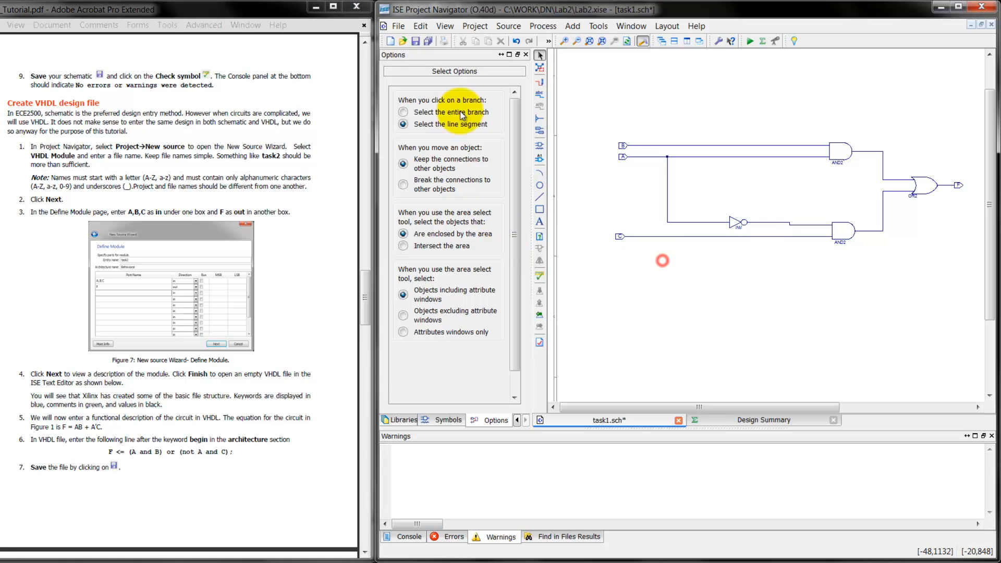
{"action": "left_click", "coordinate": [413, 43]}
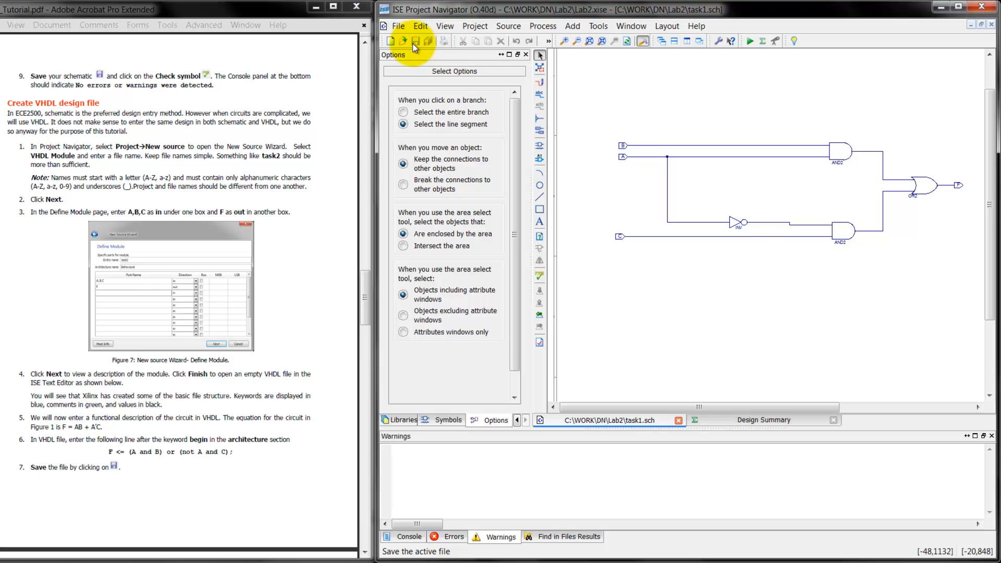
Step: Run the schematic check on task1 and highlight its result line in the console
{"action": "left_click", "coordinate": [542, 279]}
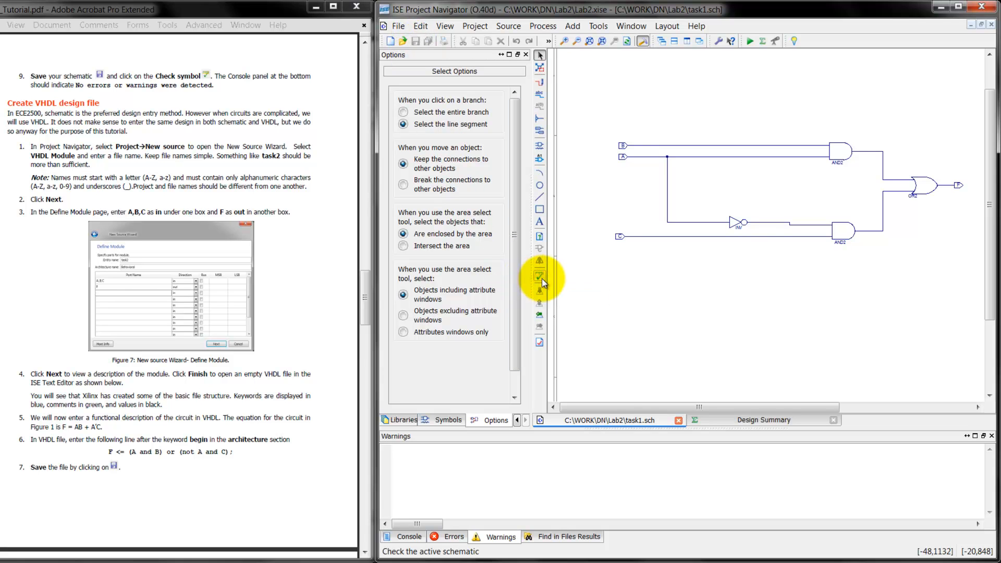
{"action": "left_click", "coordinate": [409, 537]}
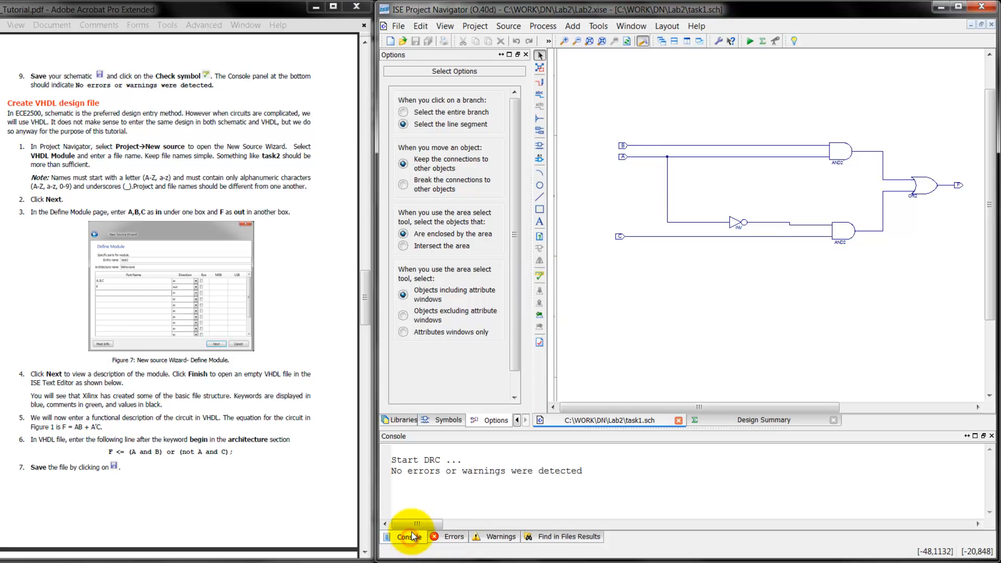
{"action": "left_click_drag", "start_coordinate": [392, 472], "coordinate": [592, 471]}
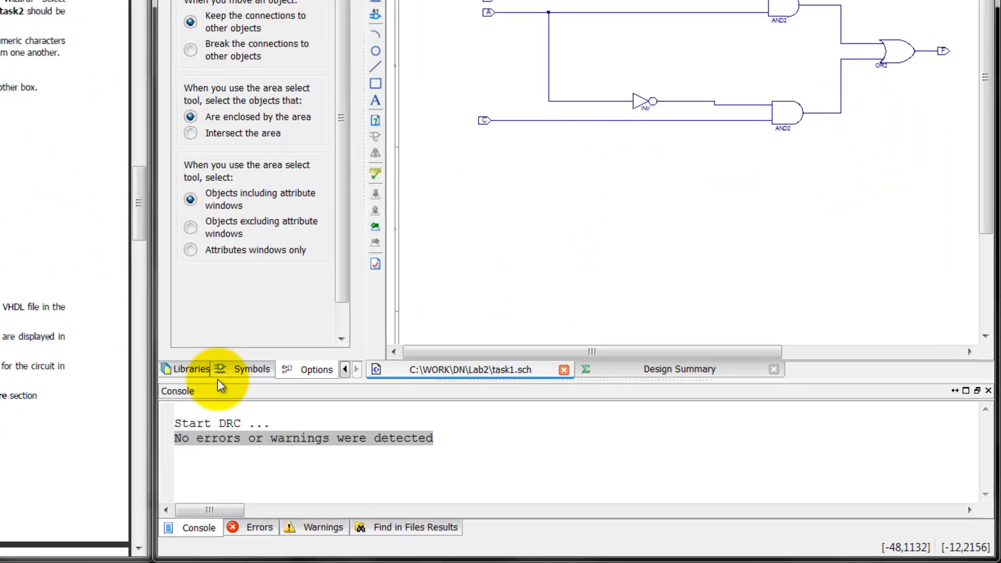
Step: Bring the project's Design hierarchy and processes into view in place of the schematic options
{"action": "left_click", "coordinate": [371, 416]}
{"action": "left_click", "coordinate": [352, 416]}
{"action": "left_click", "coordinate": [113, 362]}
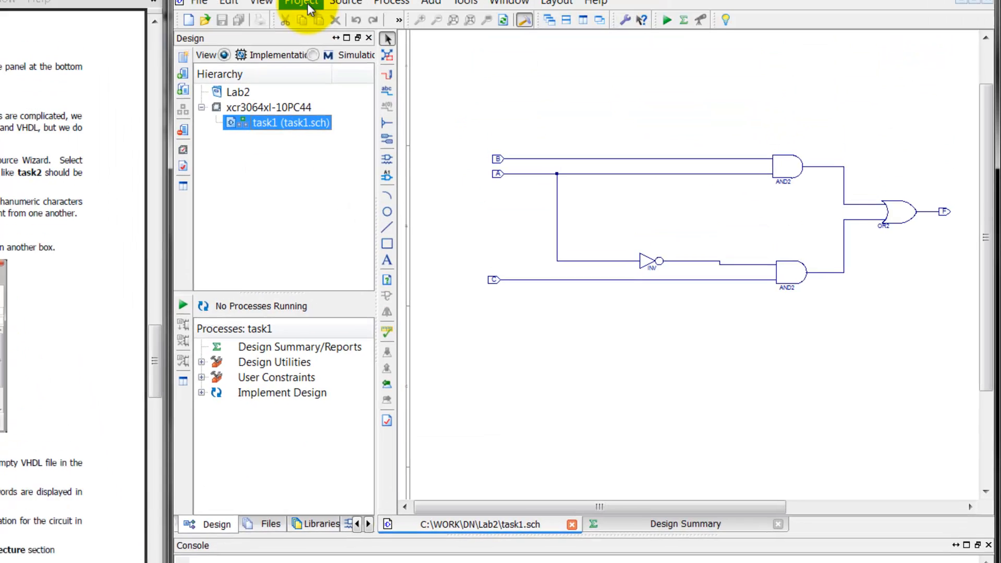
Step: Start a new VHDL Module source named task2 in the Lab2 project, highlighting the tutorial's file-naming note, and proceed to its port definitions
{"action": "left_click", "coordinate": [315, 35]}
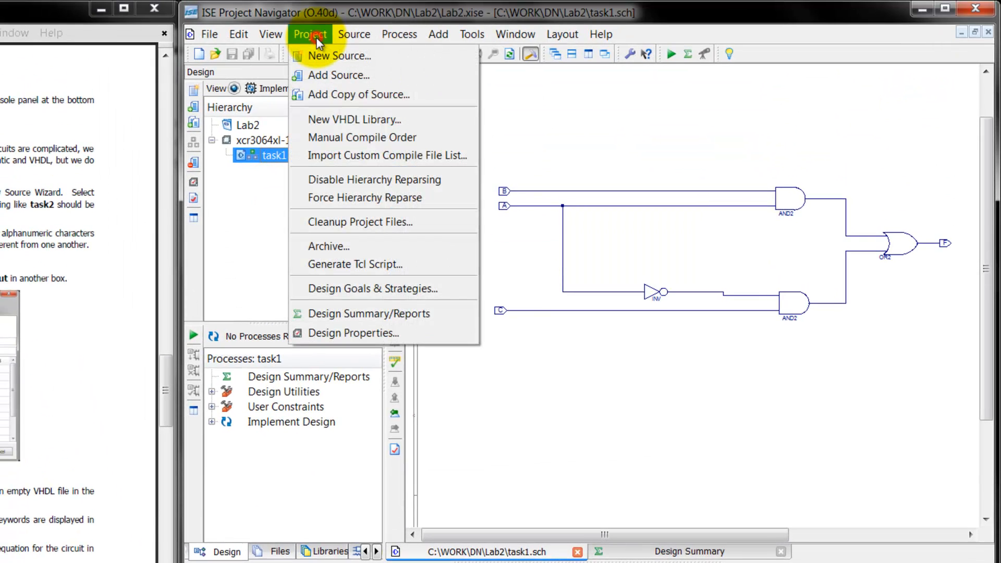
{"action": "left_click", "coordinate": [319, 57]}
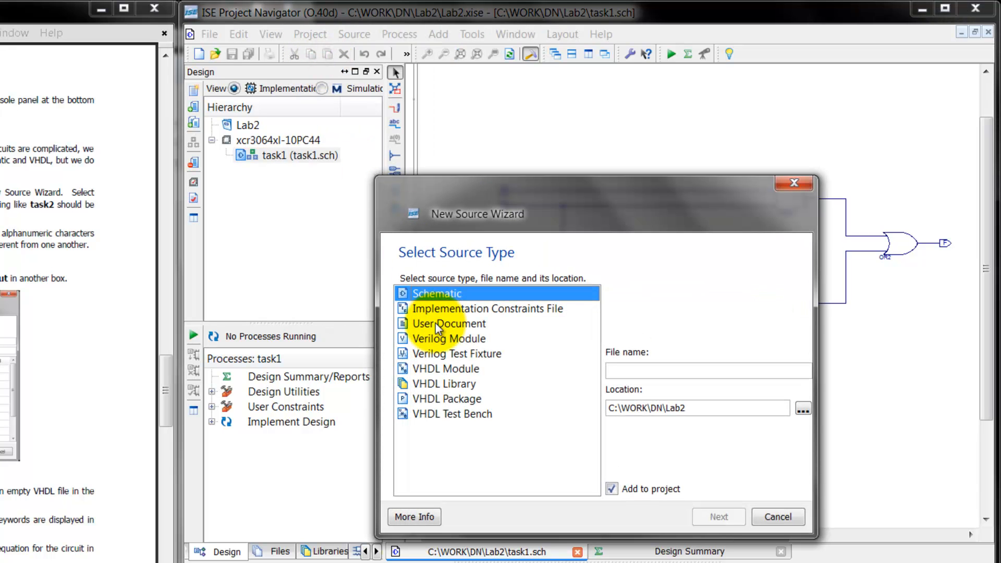
{"action": "left_click", "coordinate": [442, 370]}
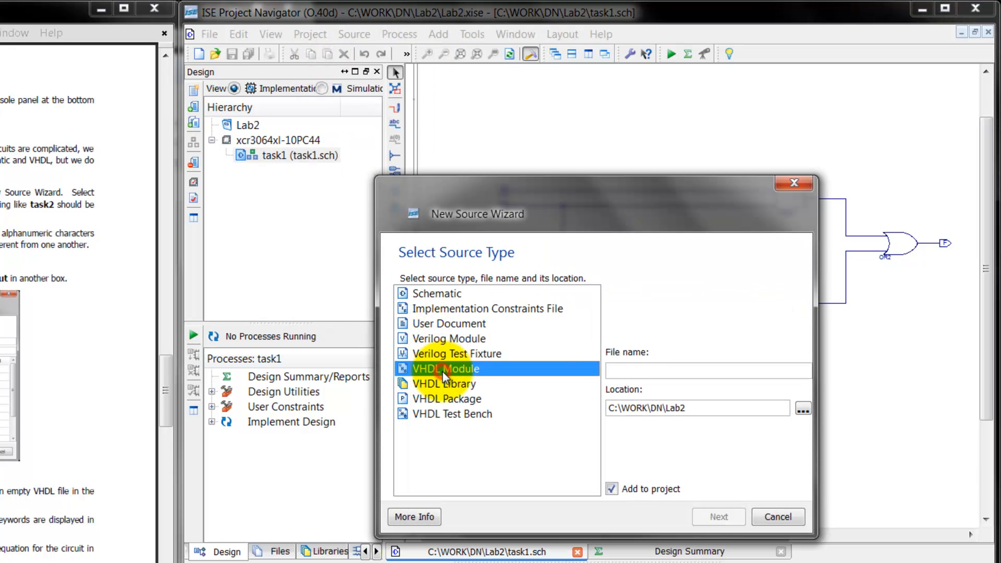
{"action": "left_click", "coordinate": [617, 369]}
{"action": "type", "text": "ta"}
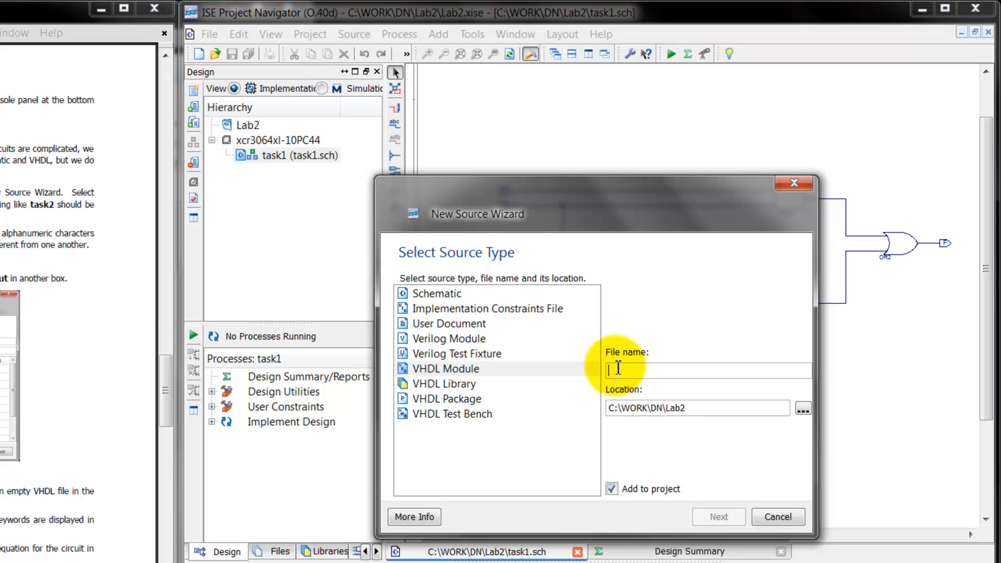
{"action": "type", "text": "sk"}
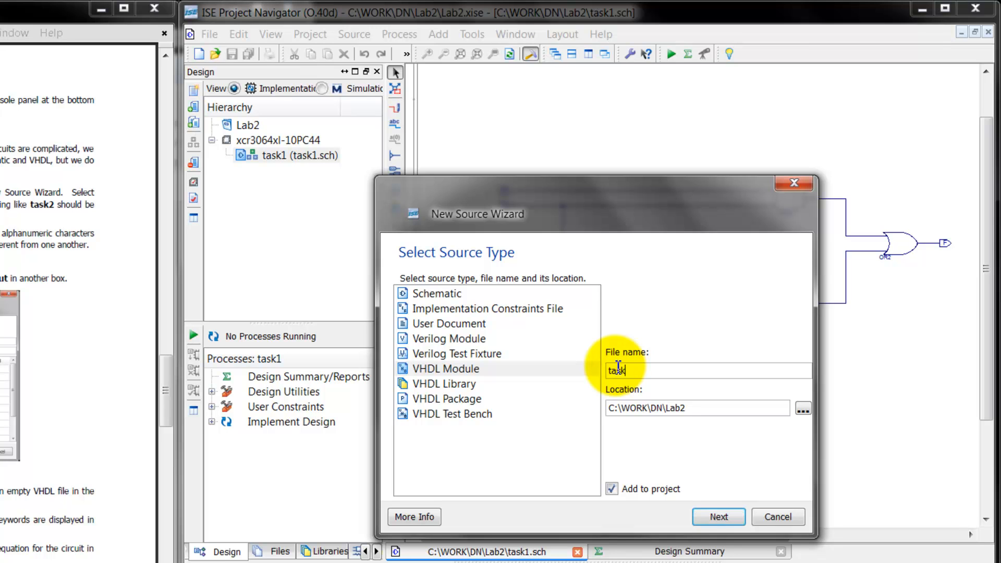
{"action": "type", "text": "2"}
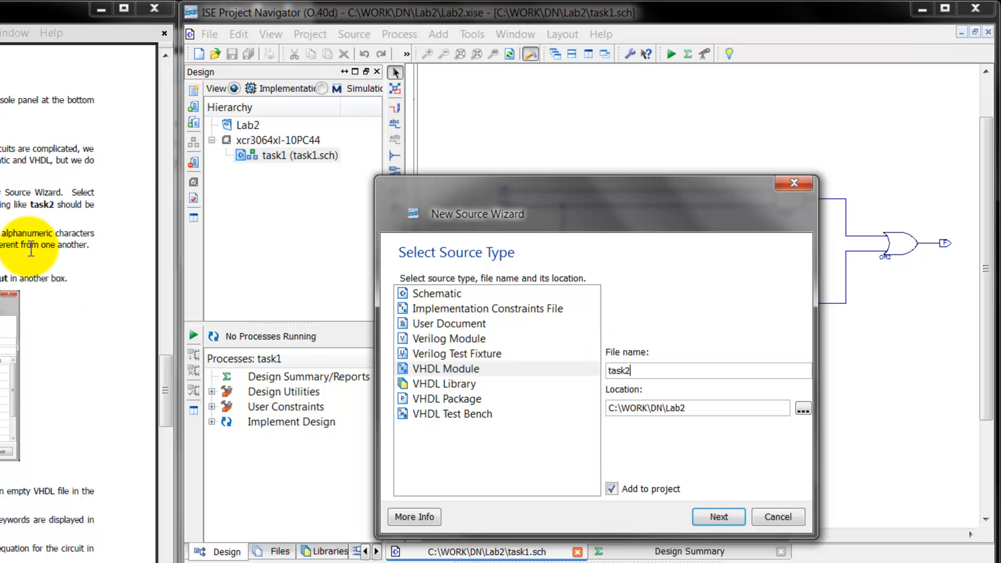
{"action": "left_click_drag", "start_coordinate": [93, 248], "coordinate": [0, 234]}
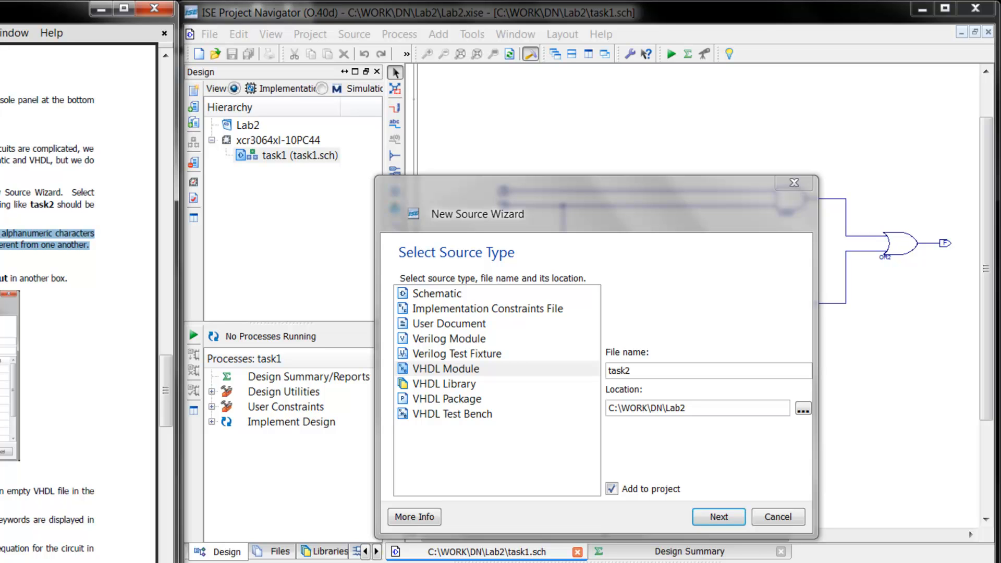
{"action": "left_click", "coordinate": [710, 518]}
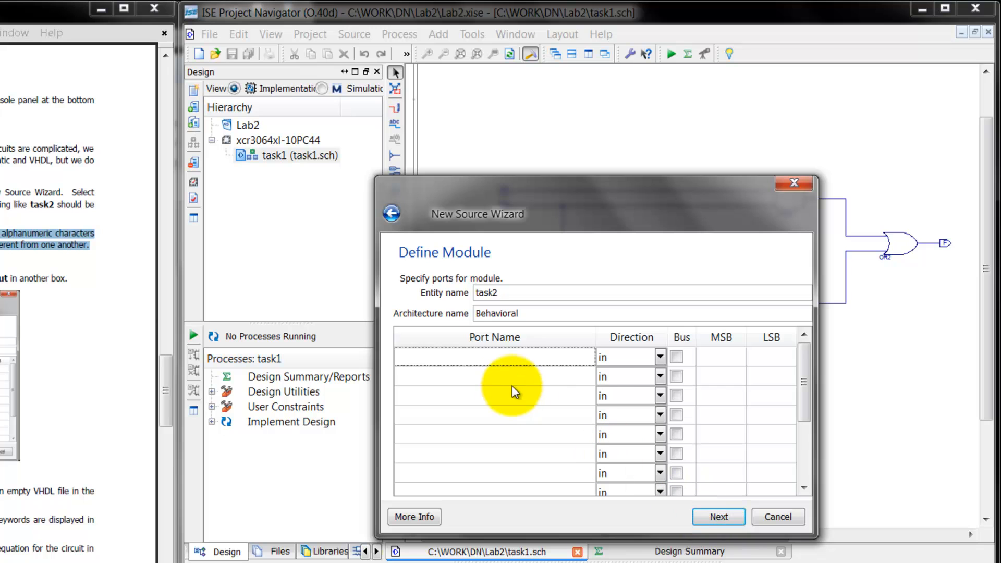
Step: Define ports A,B,C as in and F as out for the task2 module and finish creating the file
{"action": "left_click", "coordinate": [510, 359]}
{"action": "type", "text": "A,B,C"}
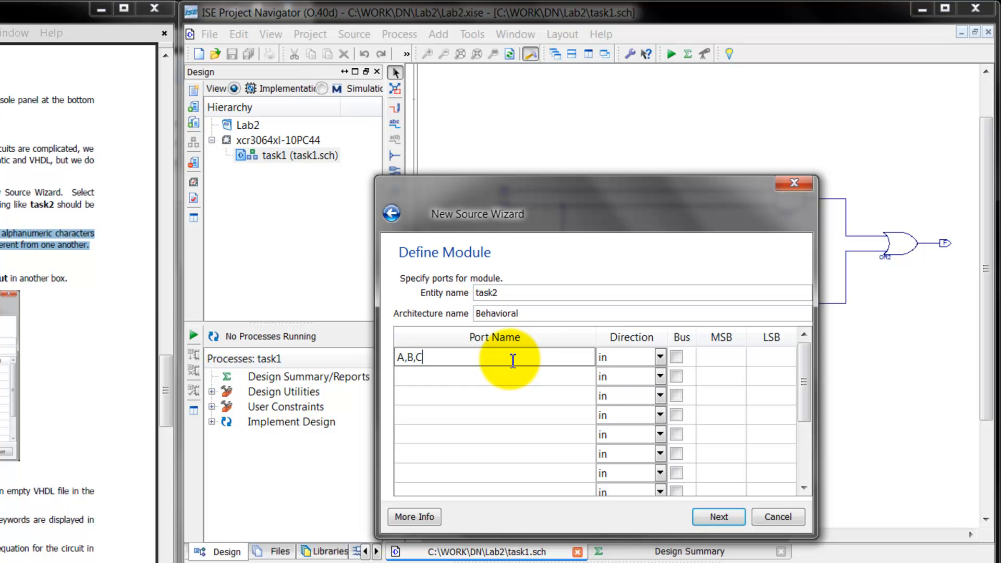
{"action": "left_click", "coordinate": [531, 380]}
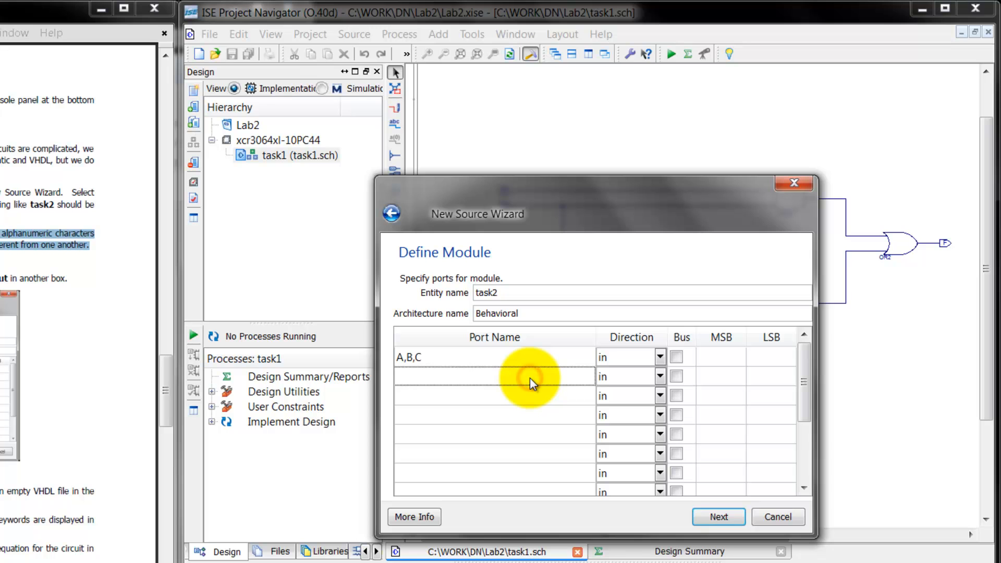
{"action": "type", "text": "F"}
{"action": "left_click", "coordinate": [605, 376]}
{"action": "left_click", "coordinate": [607, 406]}
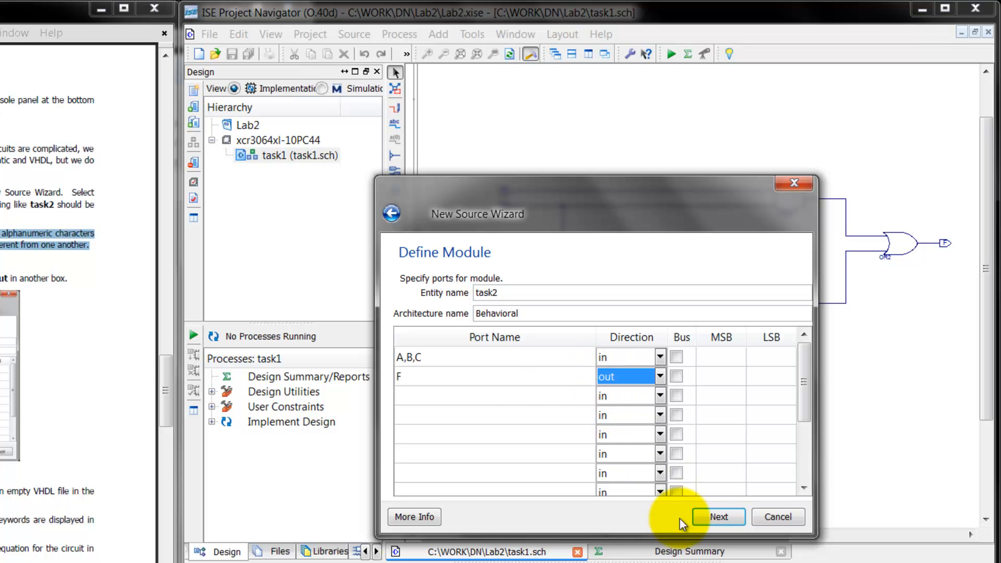
{"action": "left_click", "coordinate": [714, 518]}
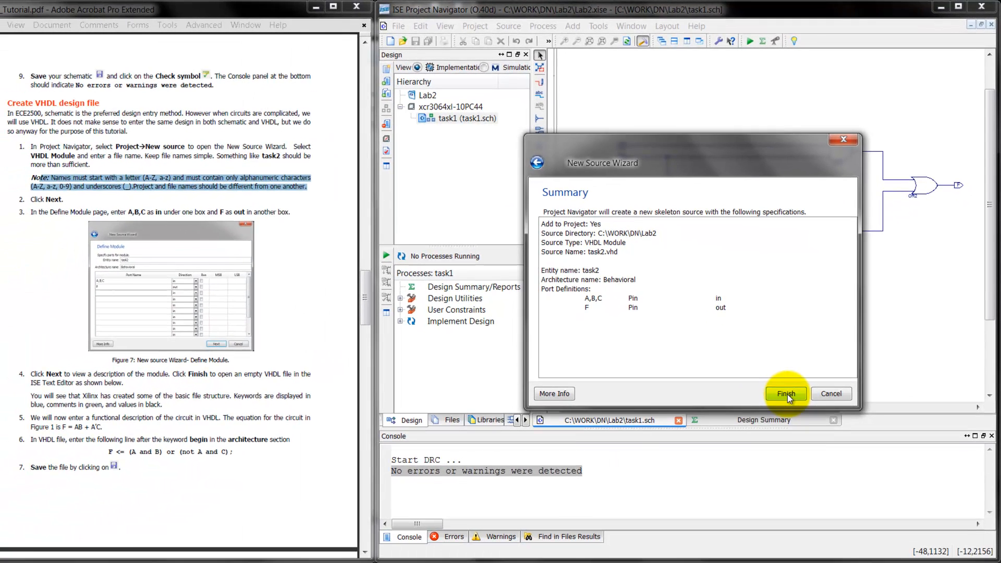
{"action": "left_click", "coordinate": [719, 517]}
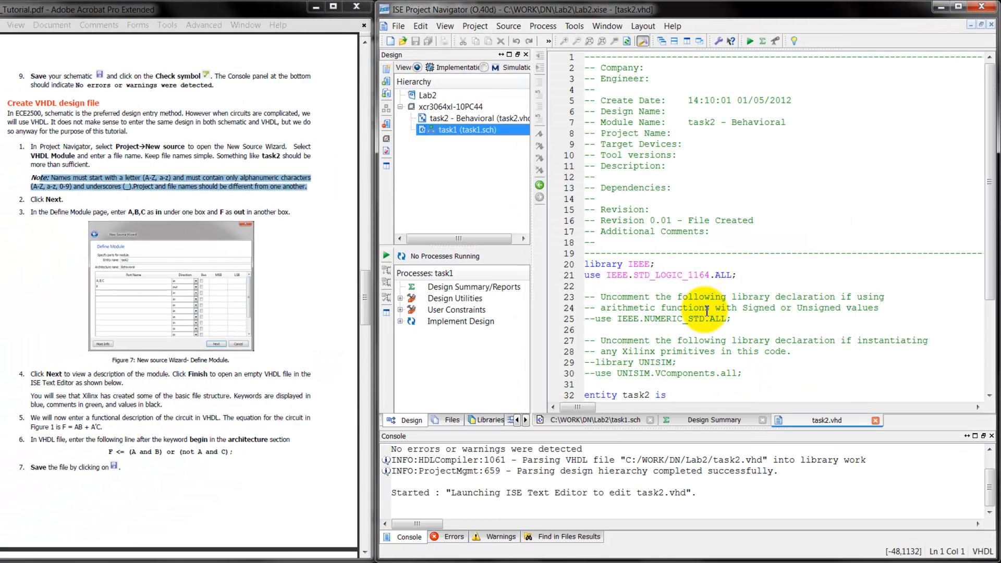
Step: Examine the task2 entity declaration in the generated VHDL code, highlighting the A,B,C port names
{"action": "left_click", "coordinate": [707, 310]}
{"action": "scroll", "coordinate": [707, 310], "scroll_direction": "down", "scroll_amount": 2}
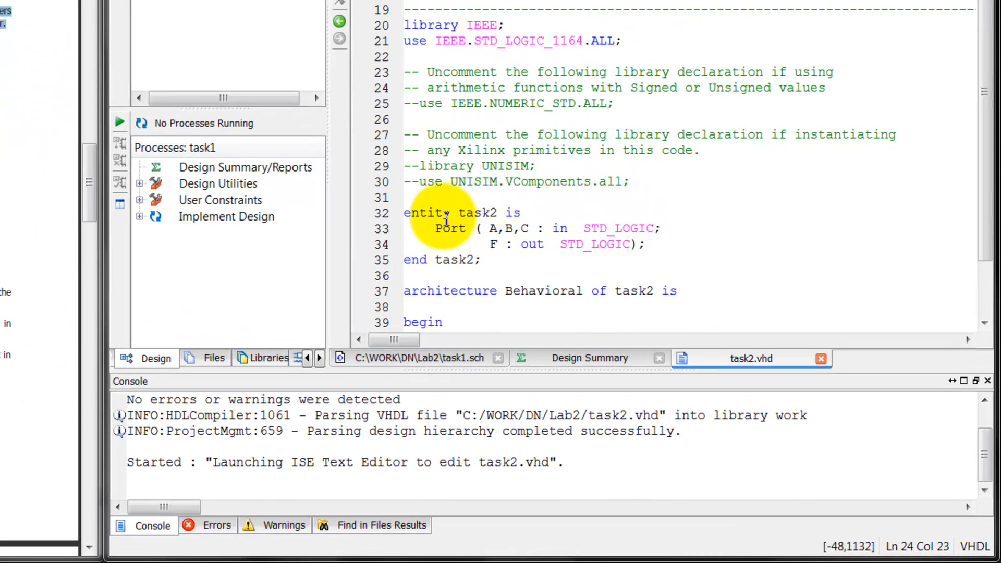
{"action": "left_click", "coordinate": [598, 319]}
{"action": "double_click", "coordinate": [424, 213]}
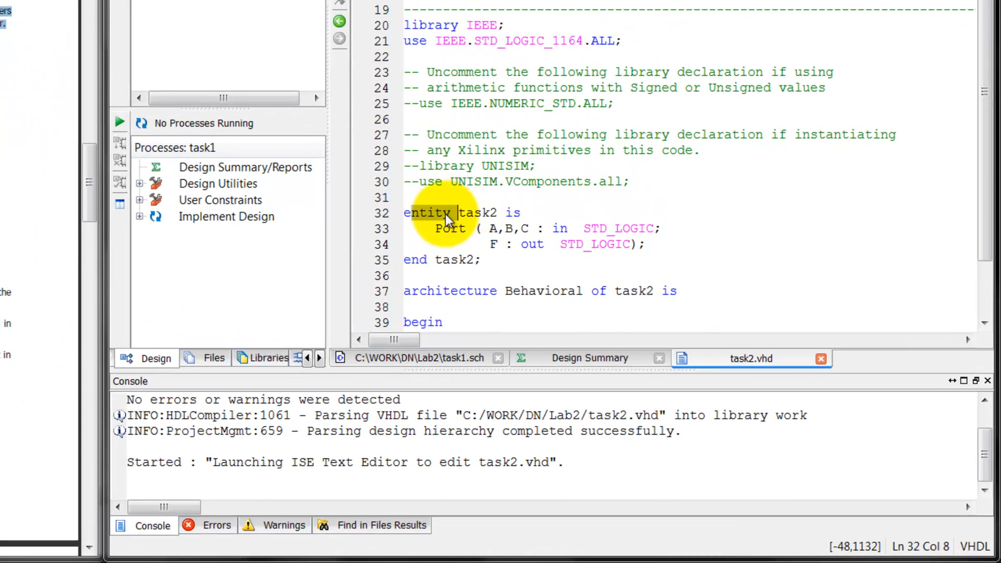
{"action": "left_click_drag", "start_coordinate": [426, 182], "coordinate": [490, 189]}
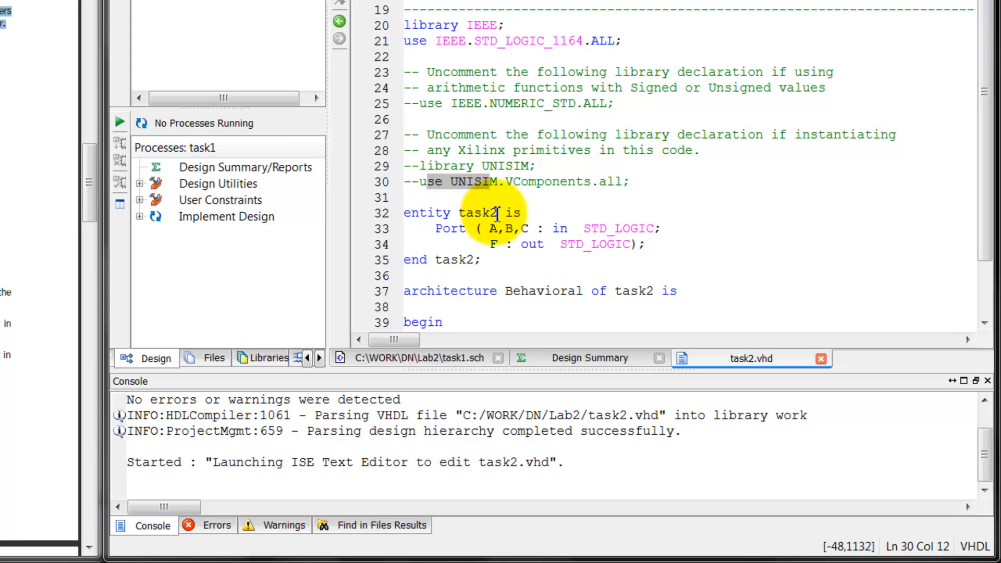
{"action": "left_click_drag", "start_coordinate": [490, 229], "coordinate": [531, 230]}
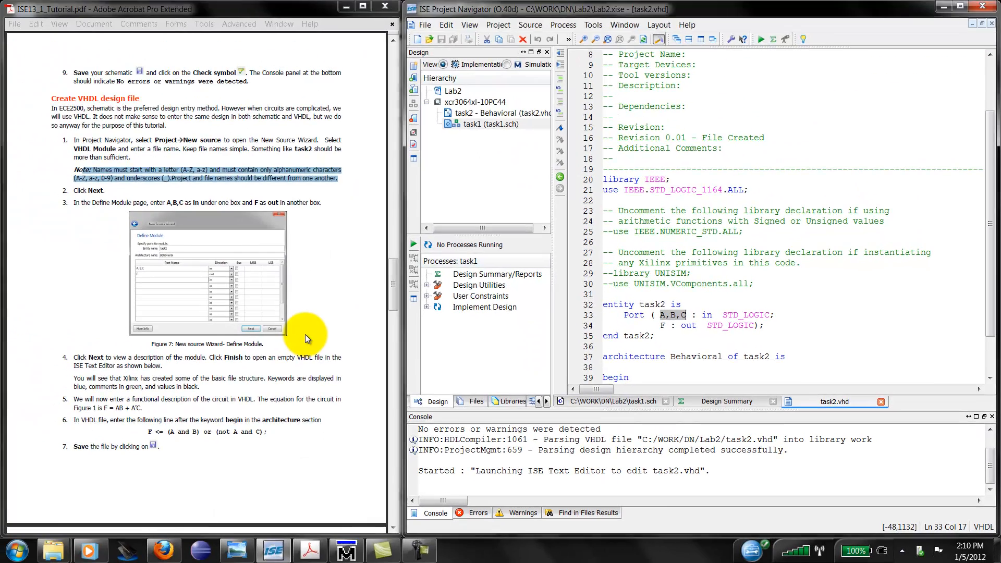
Step: Review the example circuit in Figure 1 of the tutorial PDF and highlight the VHDL equation in step 6 of the VHDL section
{"action": "scroll", "coordinate": [305, 334], "scroll_direction": "up", "scroll_amount": 20}
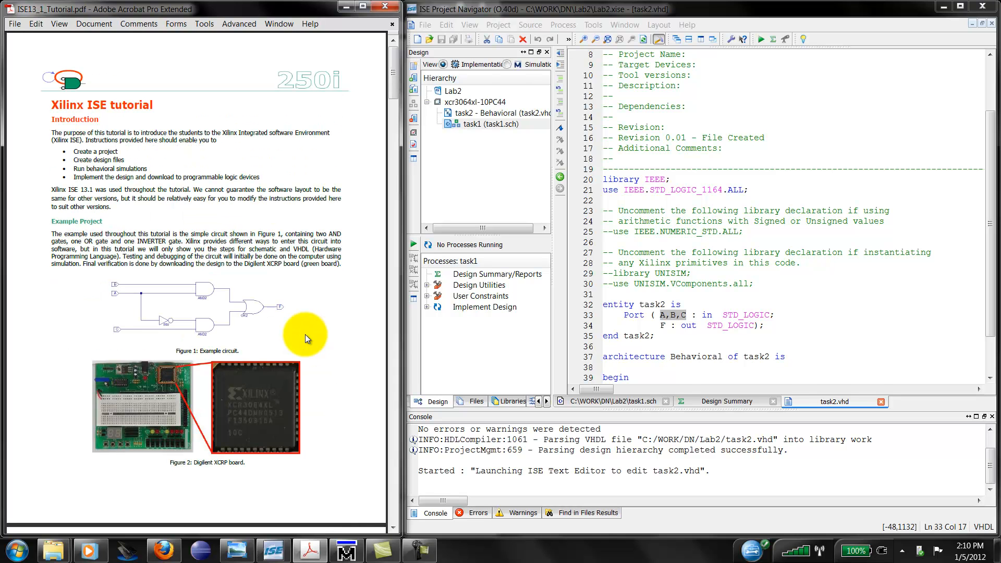
{"action": "left_click", "coordinate": [224, 282]}
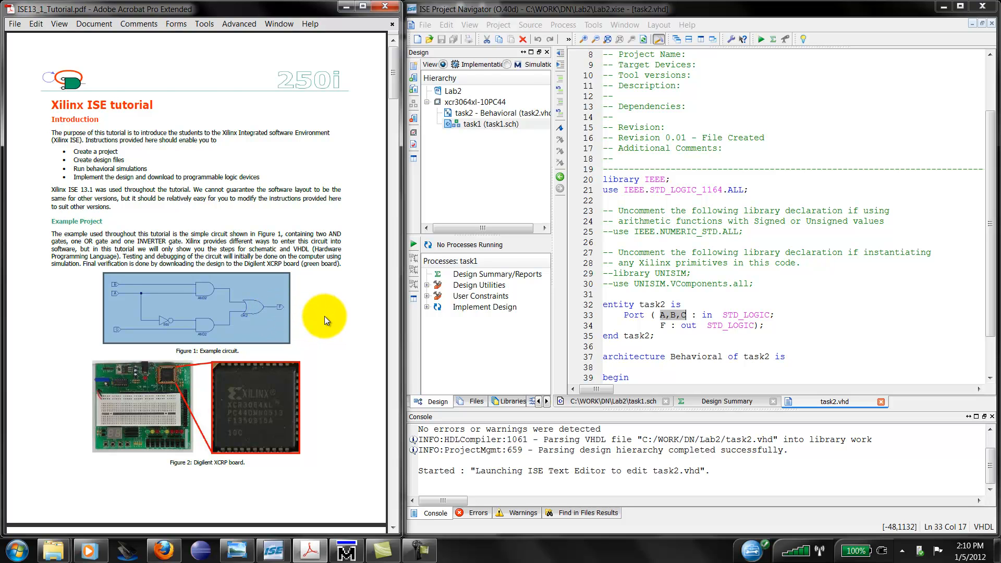
{"action": "scroll", "coordinate": [324, 316], "scroll_direction": "down", "scroll_amount": 10}
{"action": "scroll", "coordinate": [325, 316], "scroll_direction": "down", "scroll_amount": 8}
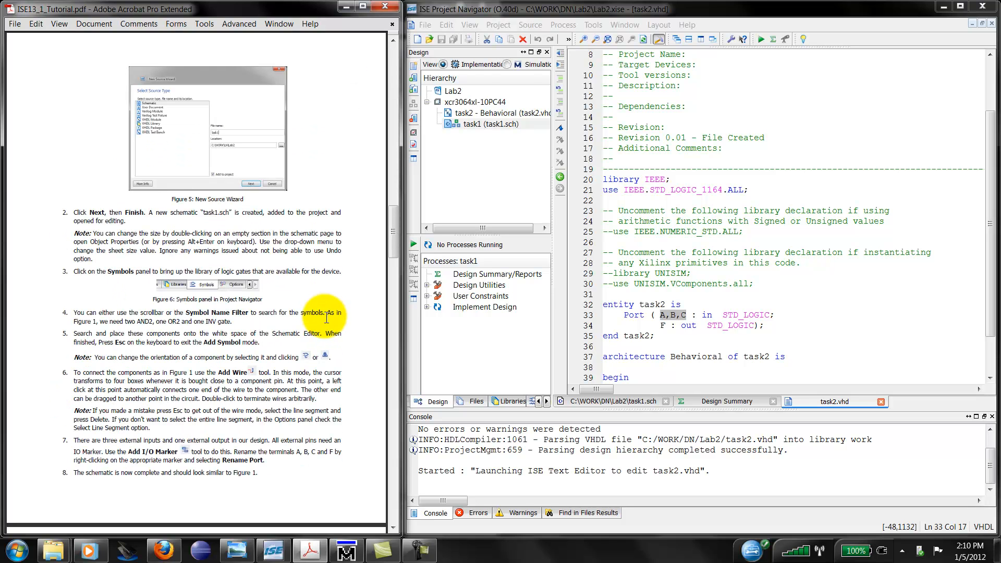
{"action": "scroll", "coordinate": [326, 317], "scroll_direction": "down", "scroll_amount": 8}
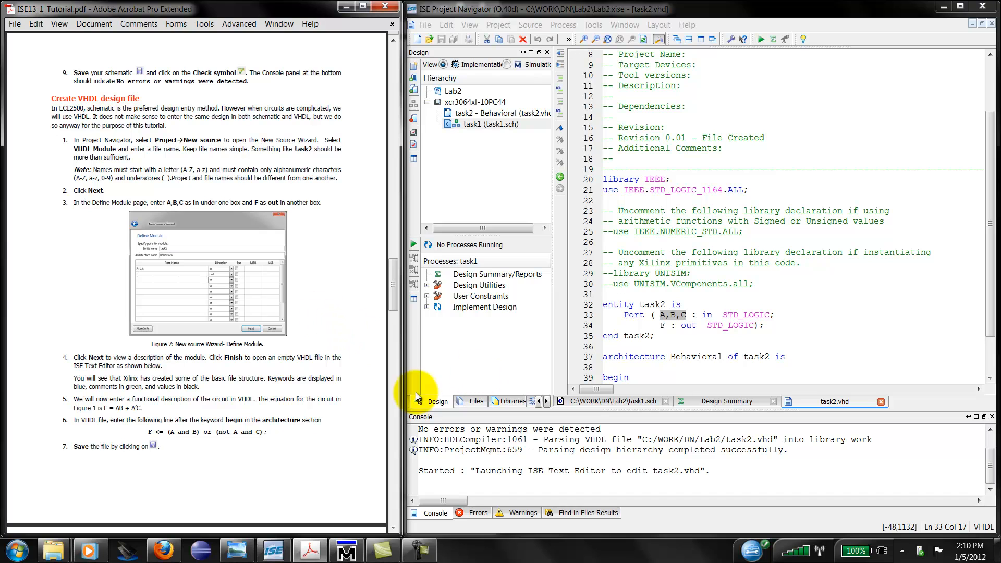
{"action": "left_click_drag", "start_coordinate": [150, 431], "coordinate": [265, 432]}
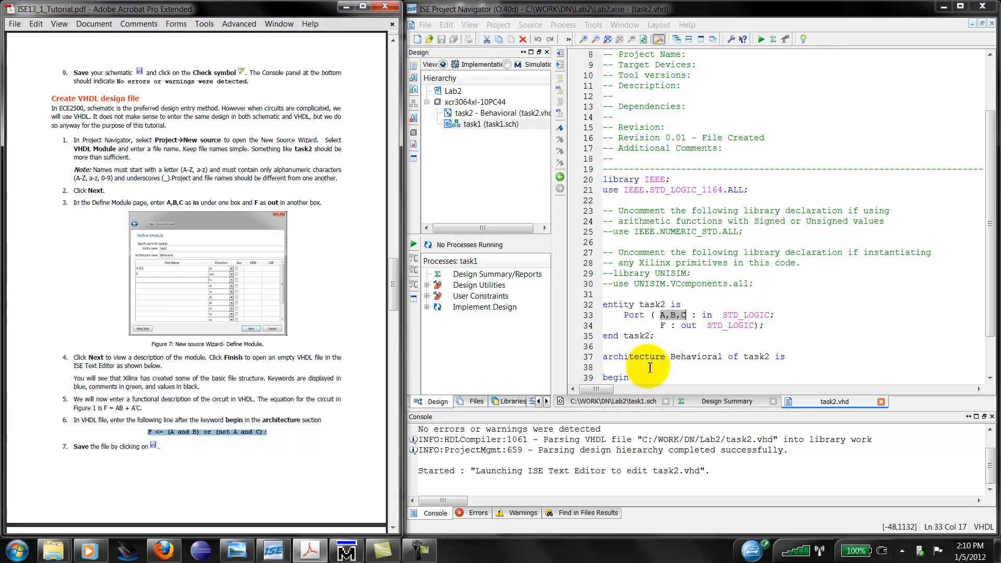
Step: Enter the equation F <= (A and B)or(not A and C); on the line below begin in the task2 architecture
{"action": "left_click", "coordinate": [623, 368]}
{"action": "scroll", "coordinate": [623, 367], "scroll_direction": "down", "scroll_amount": 1}
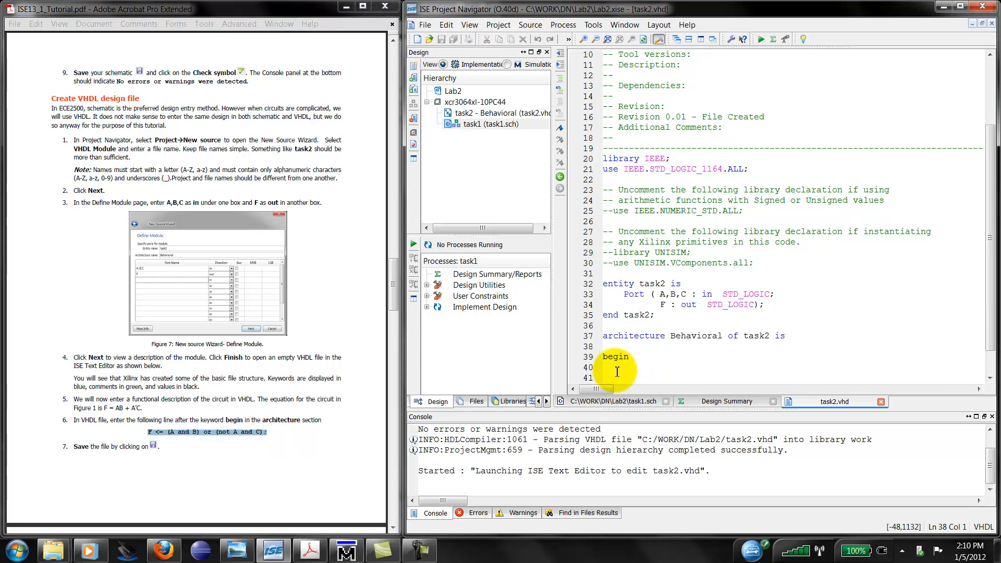
{"action": "scroll", "coordinate": [617, 372], "scroll_direction": "down", "scroll_amount": 1}
{"action": "left_click", "coordinate": [613, 352]}
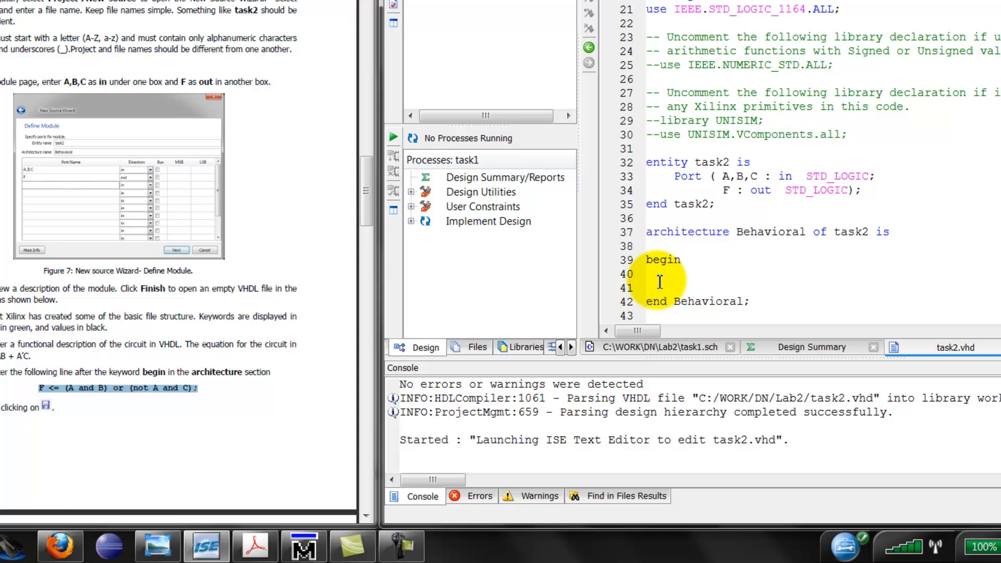
{"action": "type", "text": "F <= (A and B)"}
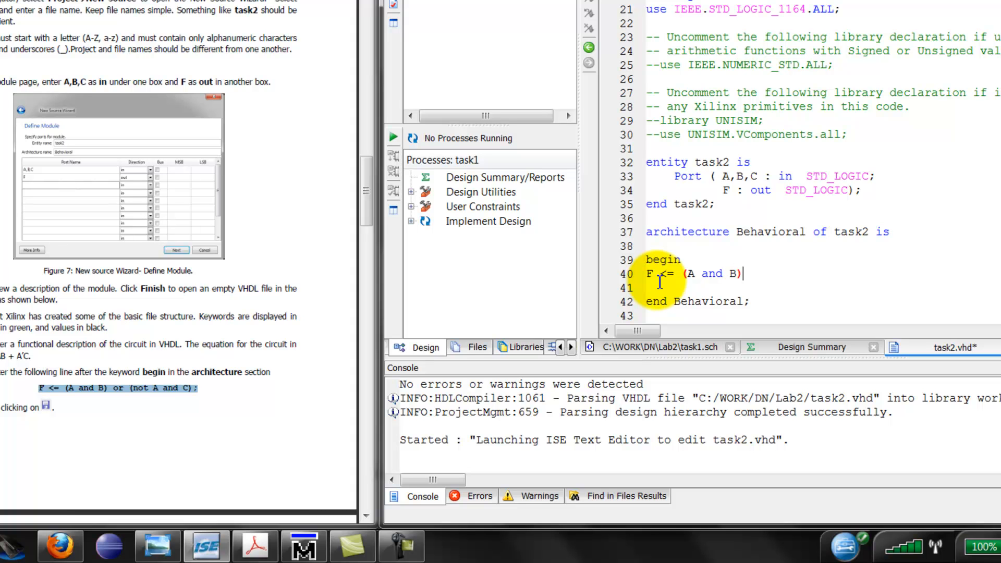
{"action": "type", "text": "or(not A and C);"}
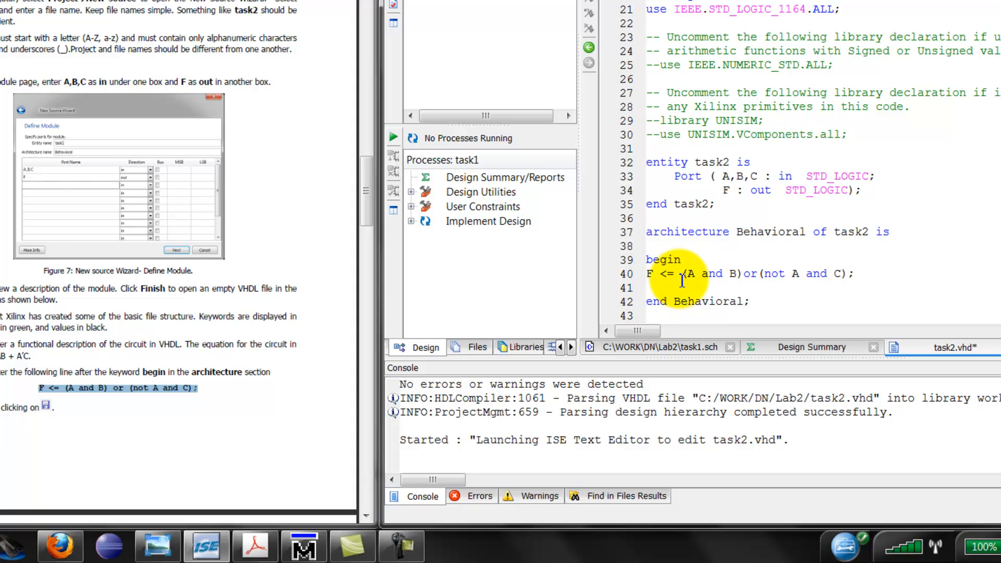
Step: Highlight the (A and B) and (not A and C) terms of the equation to check them, and save task2.vhd
{"action": "left_click_drag", "start_coordinate": [681, 274], "coordinate": [743, 275]}
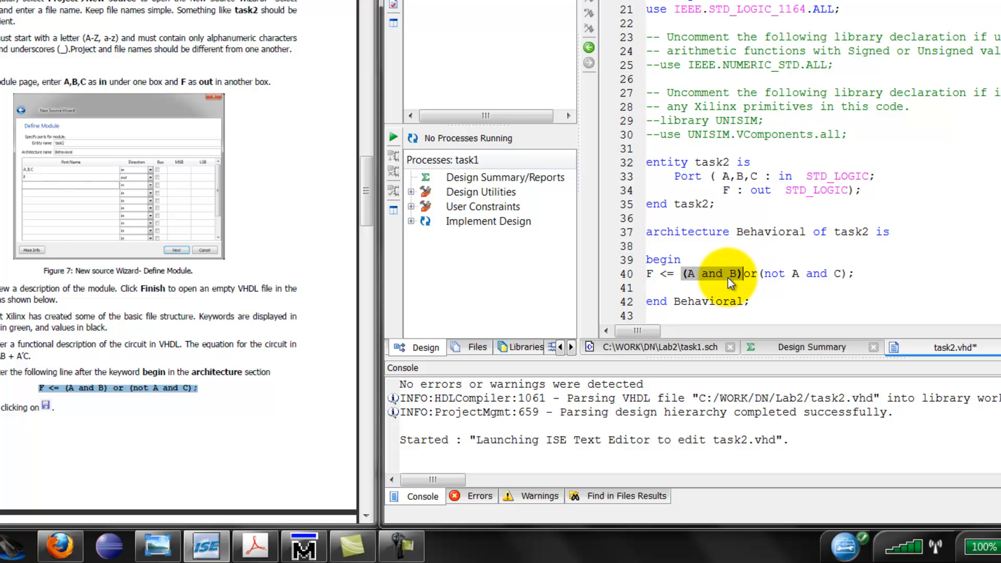
{"action": "left_click_drag", "start_coordinate": [760, 274], "coordinate": [848, 274]}
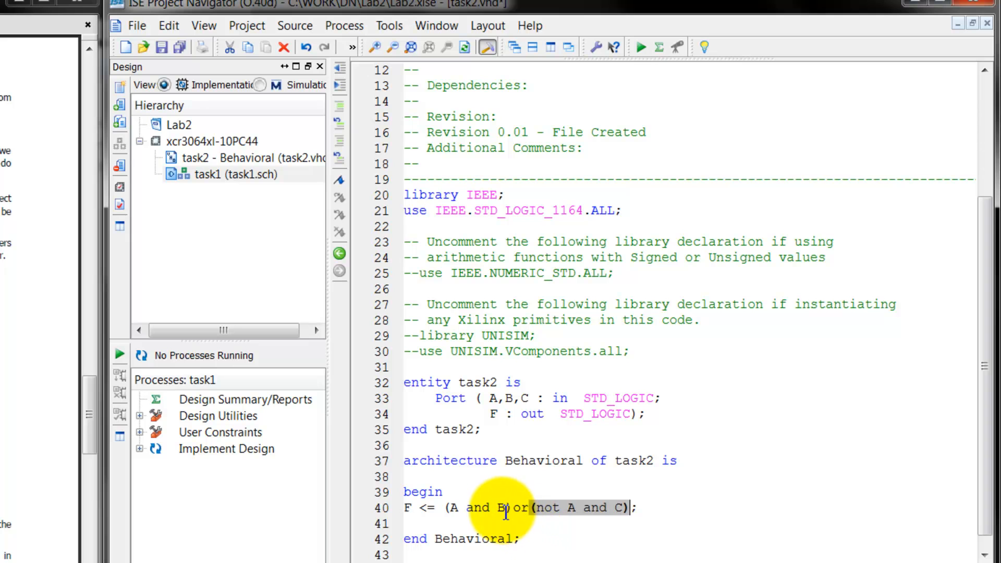
{"action": "left_click", "coordinate": [463, 508]}
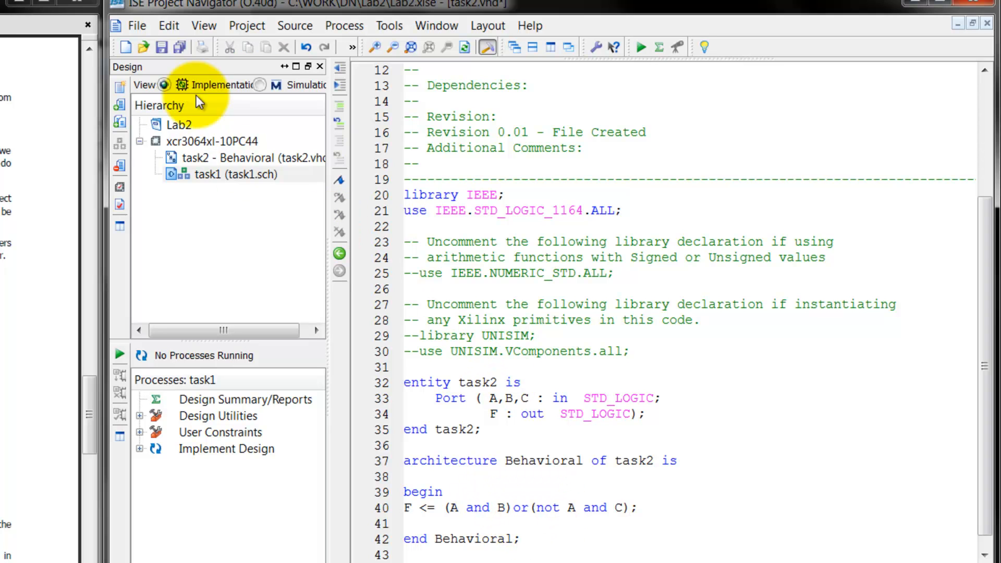
{"action": "left_click", "coordinate": [163, 50]}
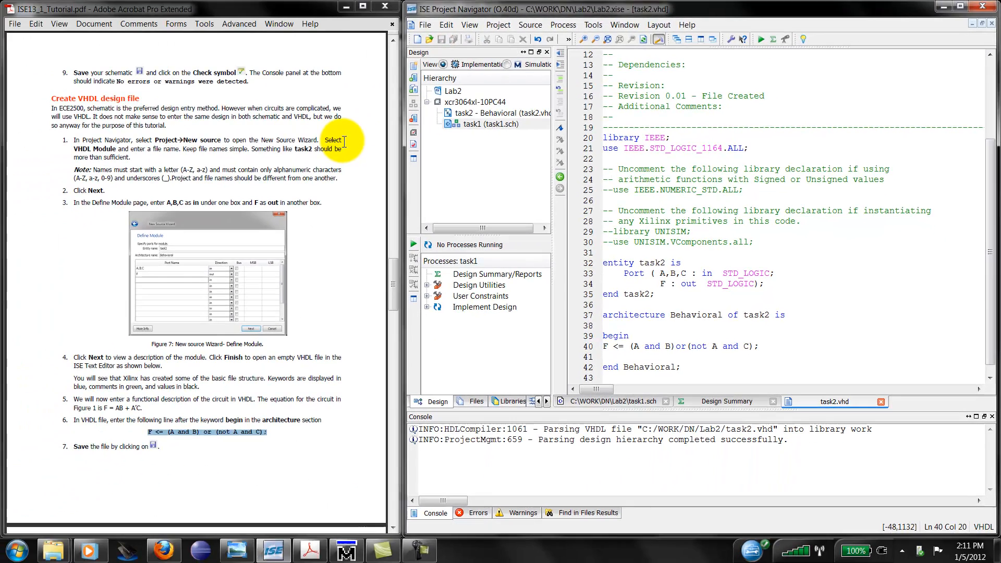
Step: Consult the Check Syntax instructions in step 8 of the tutorial PDF and return to the task2 code
{"action": "scroll", "coordinate": [342, 140], "scroll_direction": "down", "scroll_amount": 5}
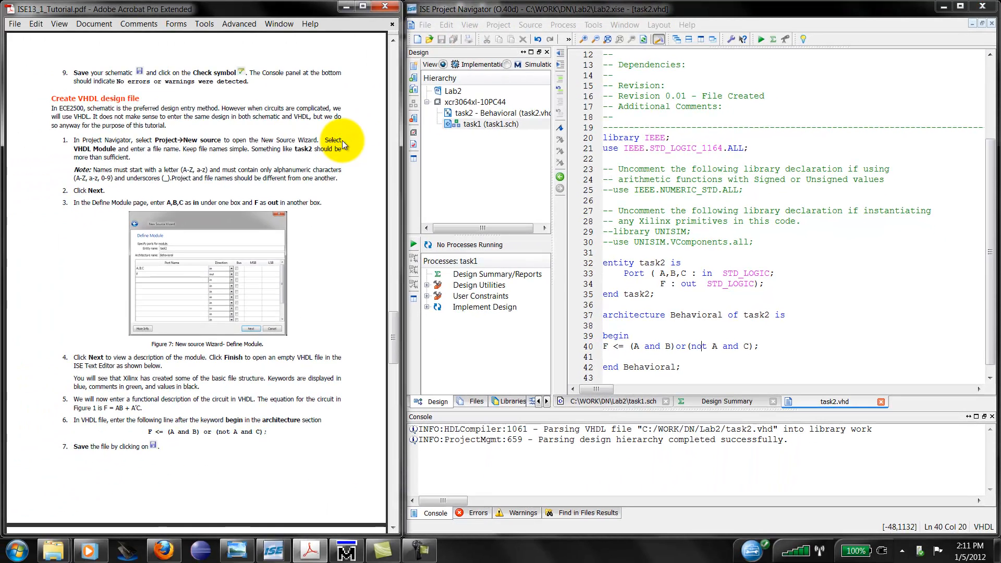
{"action": "scroll", "coordinate": [342, 140], "scroll_direction": "down", "scroll_amount": 5}
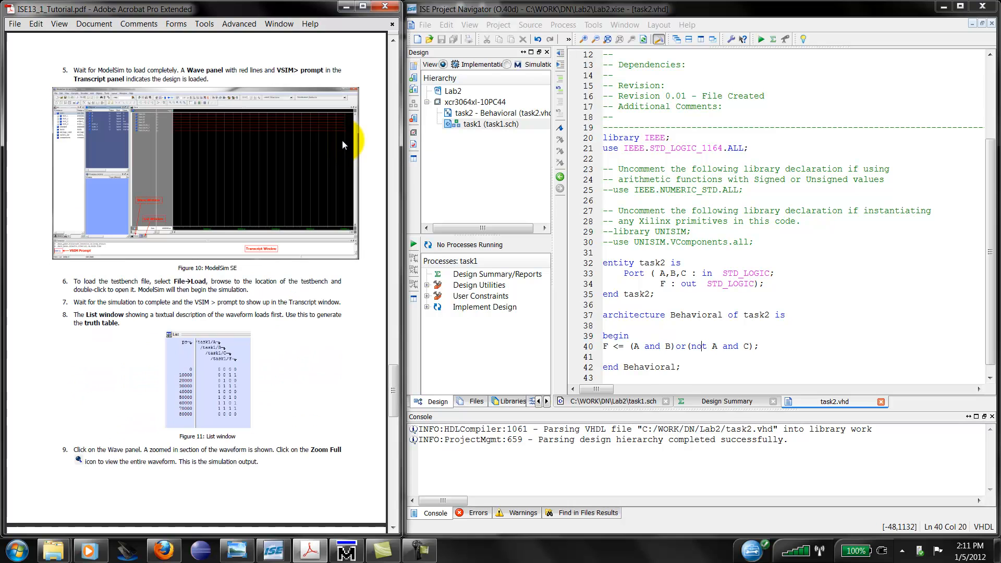
{"action": "scroll", "coordinate": [342, 140], "scroll_direction": "up", "scroll_amount": 5}
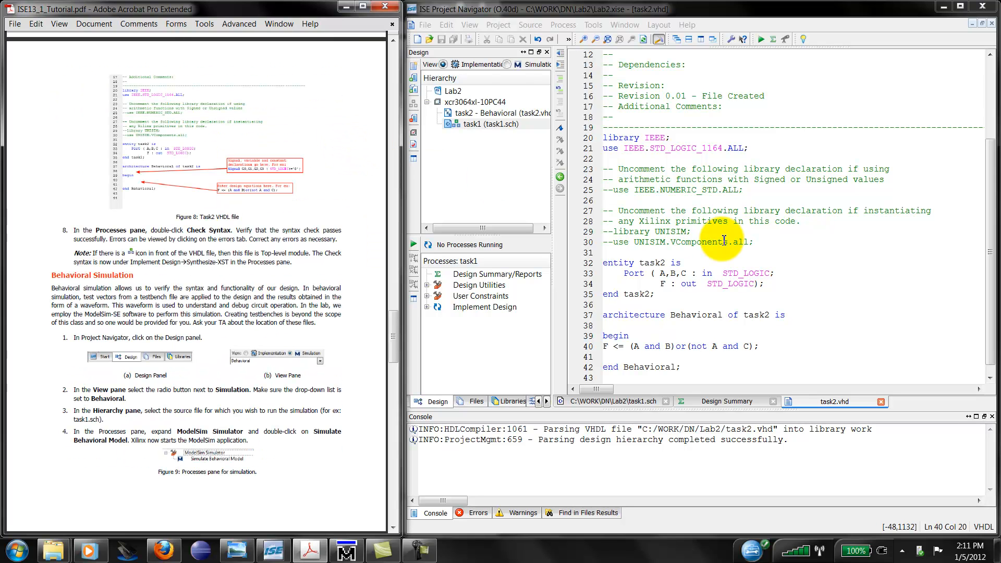
{"action": "left_click", "coordinate": [706, 241]}
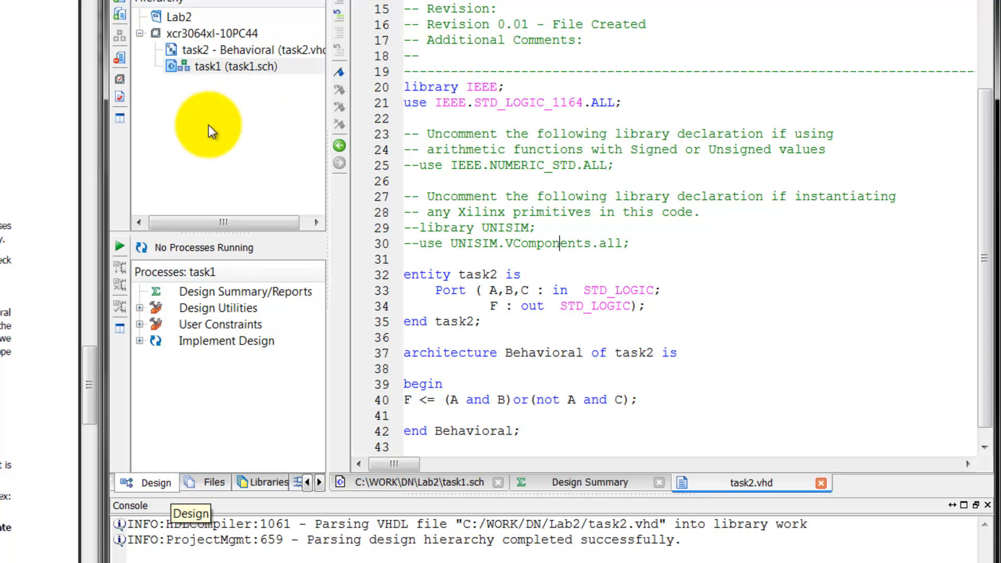
Step: Run Check Syntax on the task2 VHDL module
{"action": "left_click", "coordinate": [214, 49]}
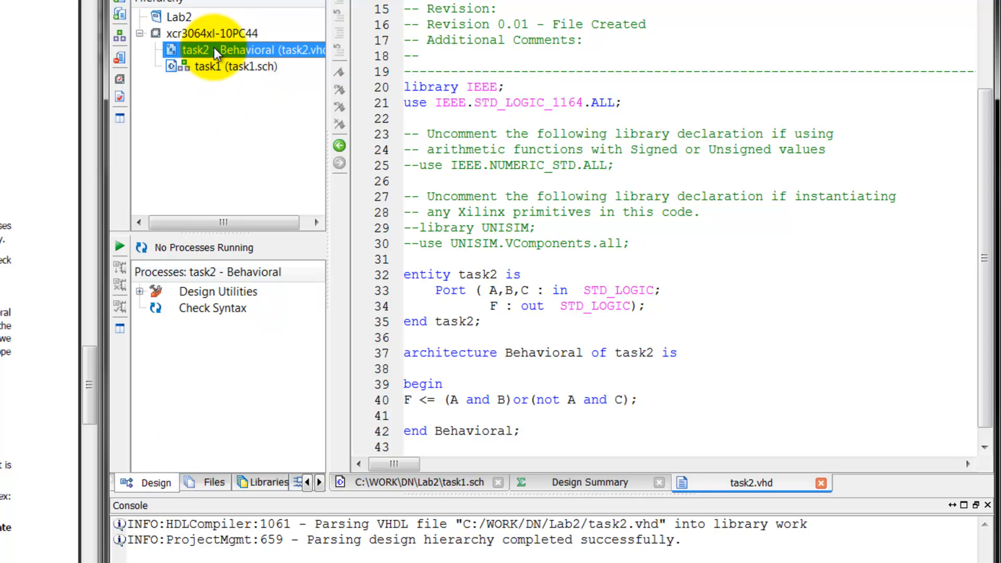
{"action": "double_click", "coordinate": [225, 311]}
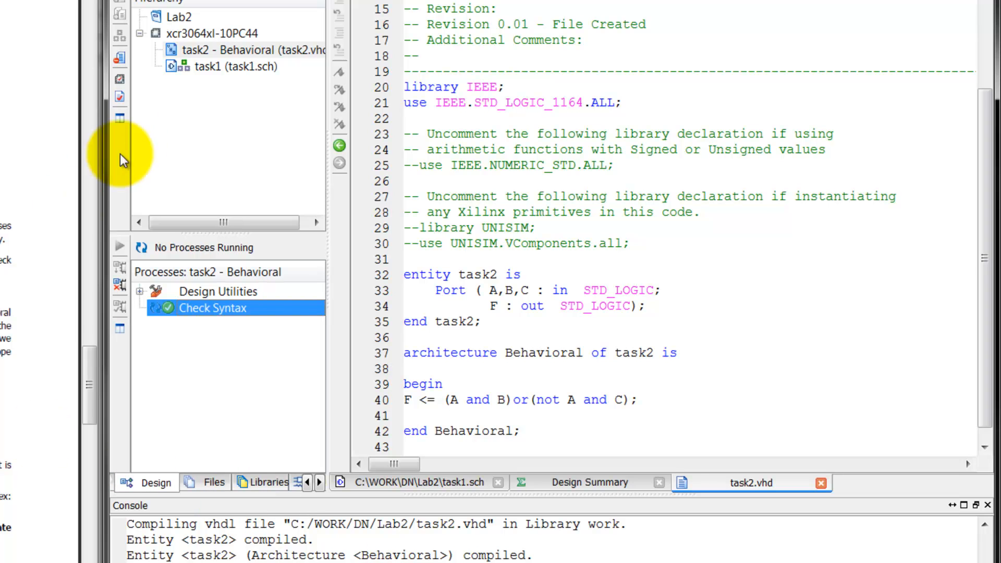
Step: Set the task2 VHDL file as the top module of the Lab2 project
{"action": "right_click", "coordinate": [190, 51]}
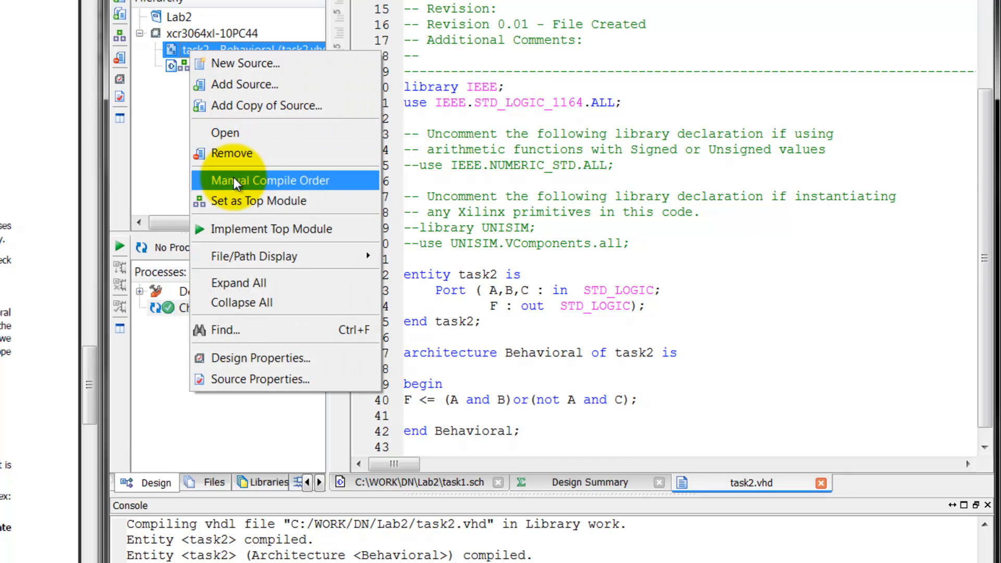
{"action": "left_click", "coordinate": [279, 200]}
{"action": "left_click", "coordinate": [510, 333]}
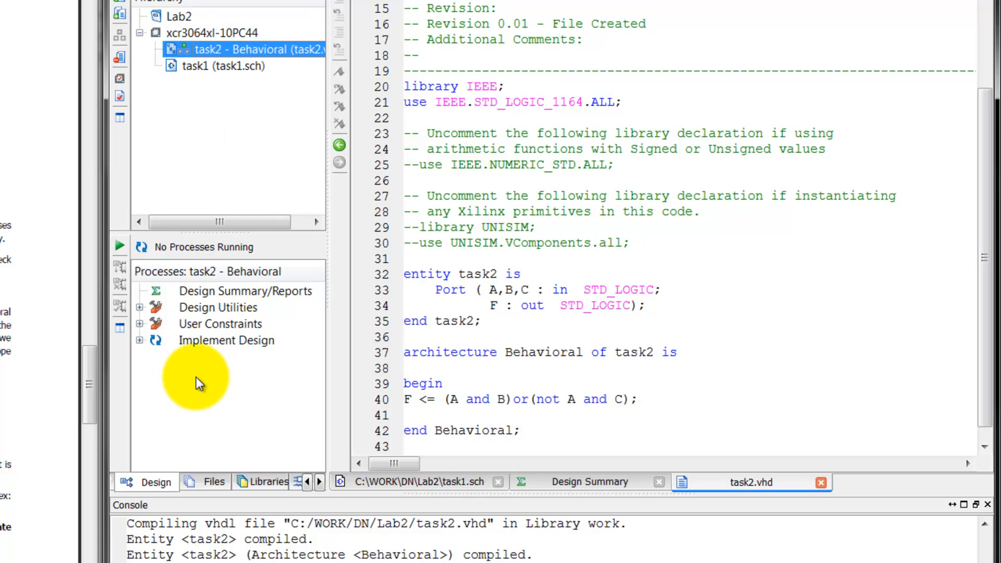
Step: Look up the Check Syntax process for task2 within Implement Design, Synthesize - XST, and collapse the process tree again
{"action": "left_click", "coordinate": [140, 340]}
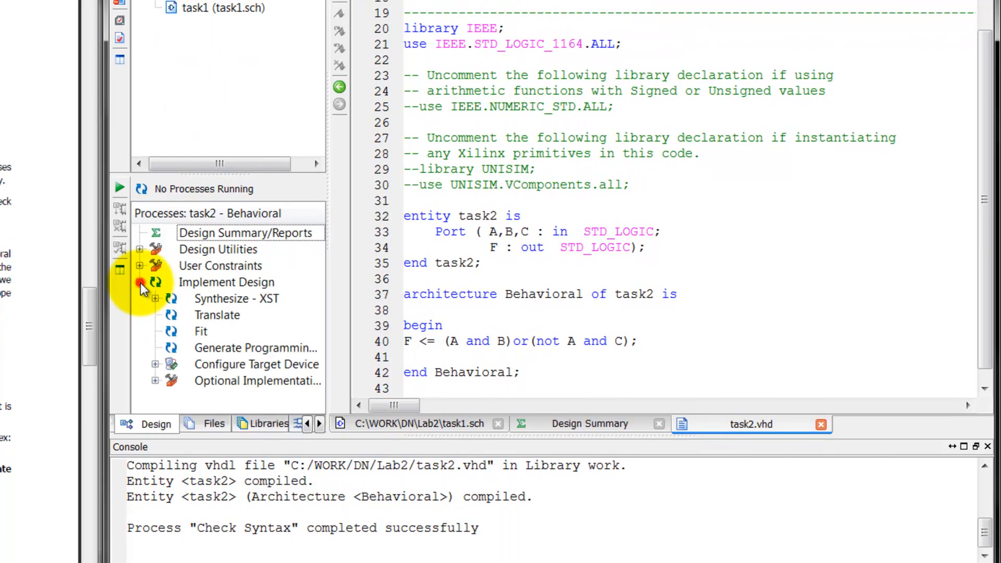
{"action": "left_click", "coordinate": [156, 300]}
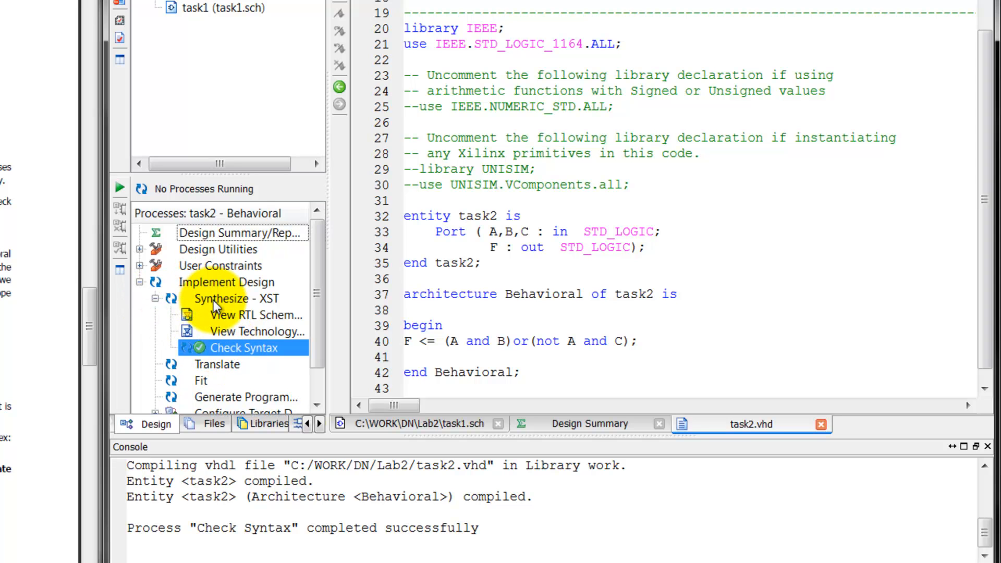
{"action": "left_click", "coordinate": [155, 298]}
{"action": "left_click", "coordinate": [139, 282]}
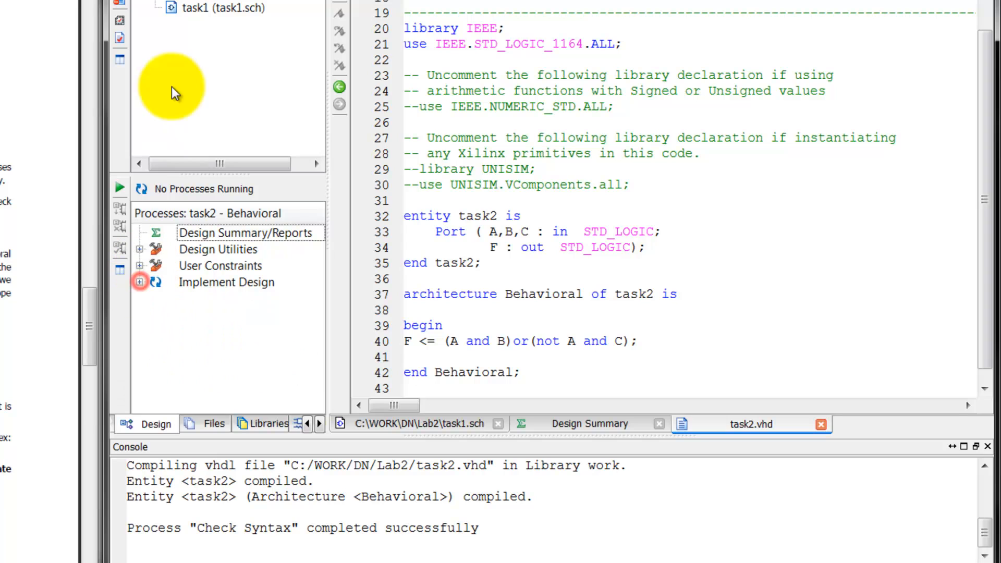
Step: Make the task1 schematic the top module of the project again
{"action": "left_click", "coordinate": [201, 8]}
{"action": "right_click", "coordinate": [201, 7]}
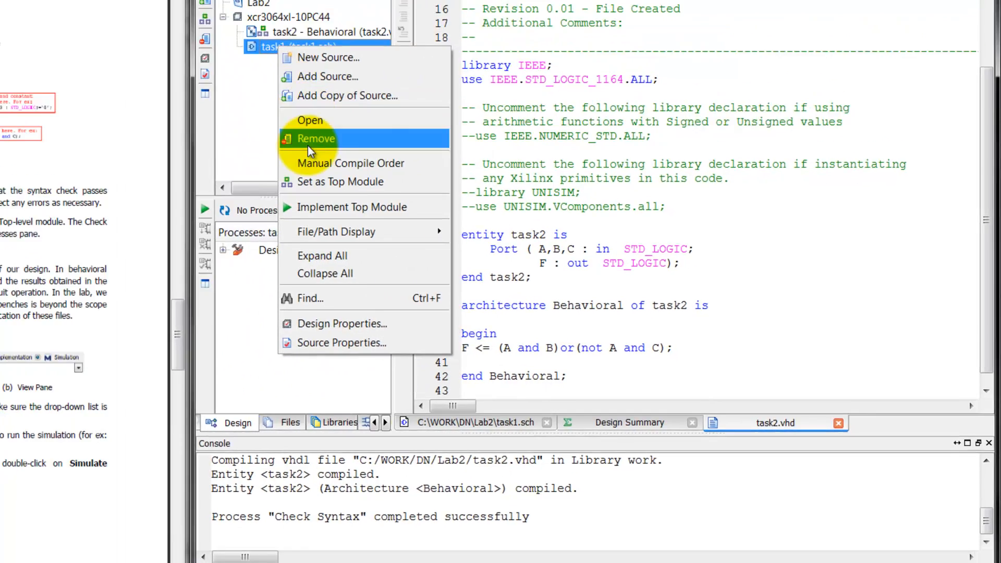
{"action": "left_click", "coordinate": [319, 175]}
{"action": "left_click", "coordinate": [542, 279]}
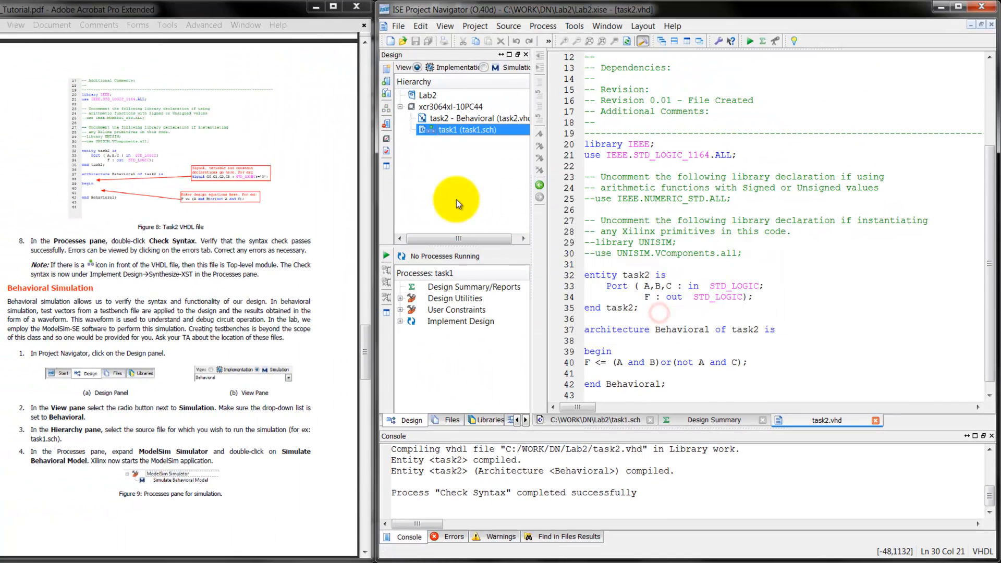